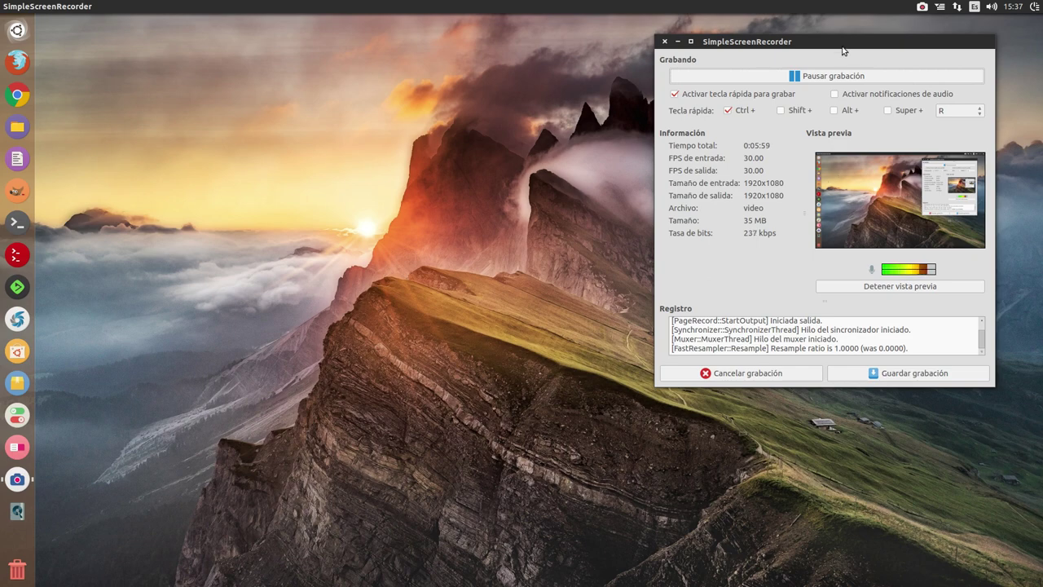
- Minimize the recorder and look through the installed applications under Administración, Internet, Oficina, Sonido y video and Sistema
click(677, 41)
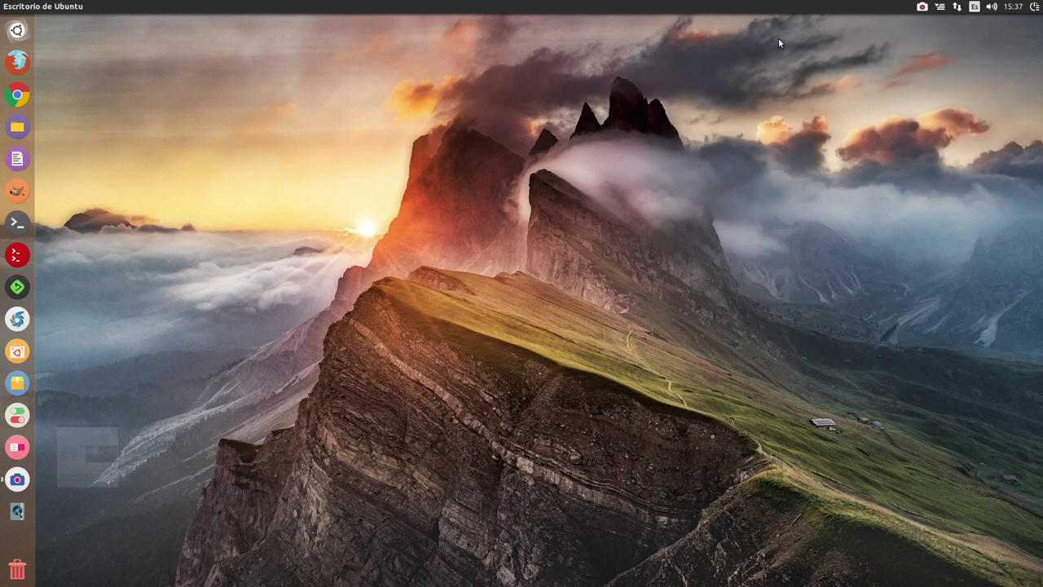
click(939, 6)
mouse_move(942, 33)
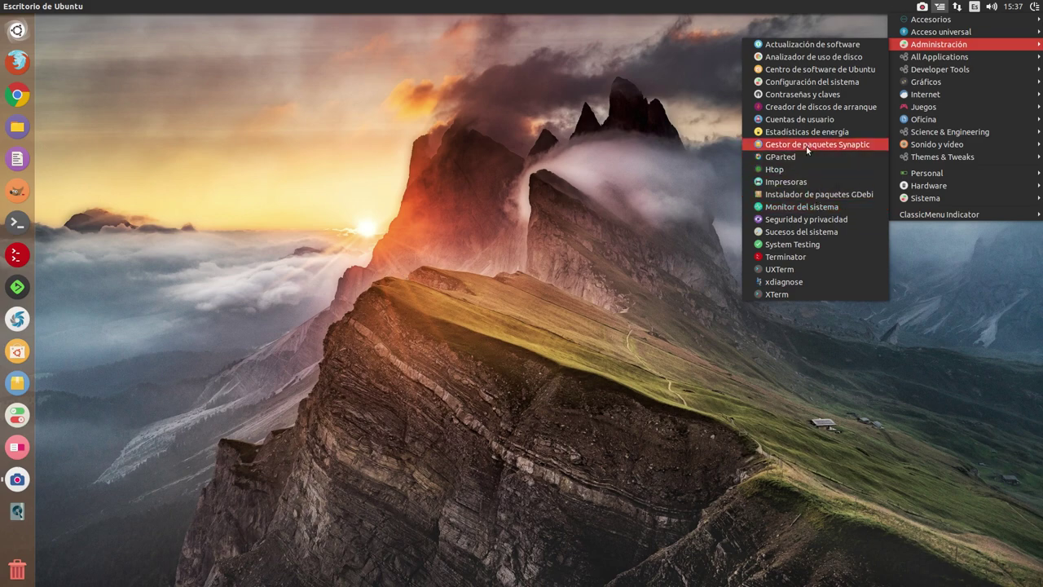
mouse_move(914, 100)
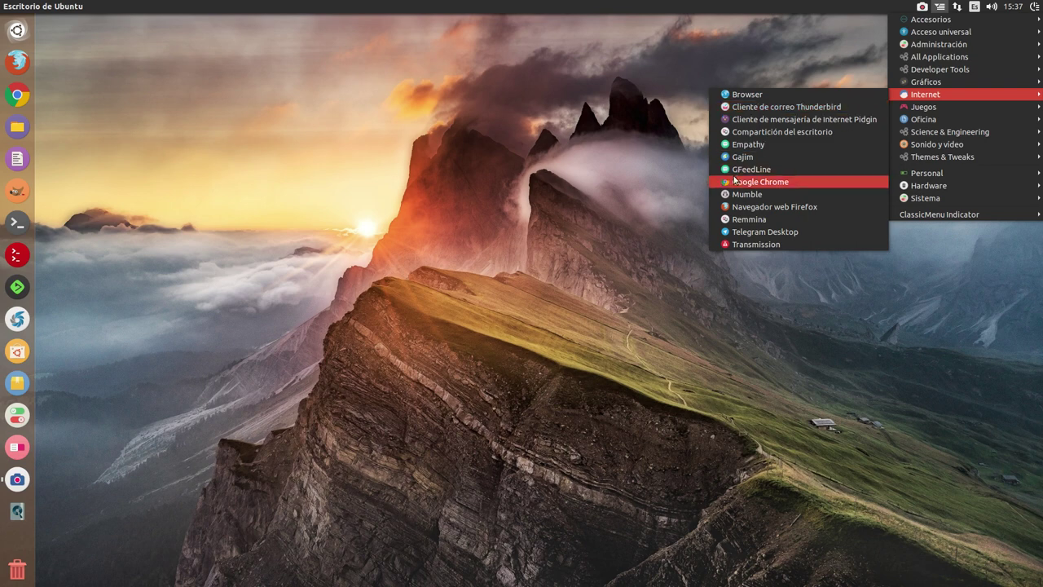
mouse_move(941, 123)
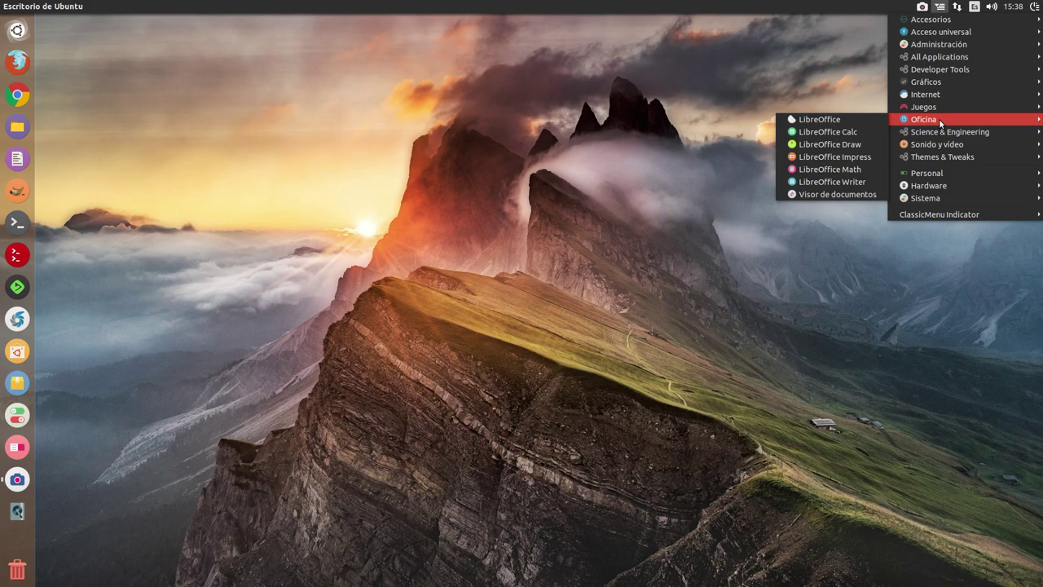
mouse_move(943, 146)
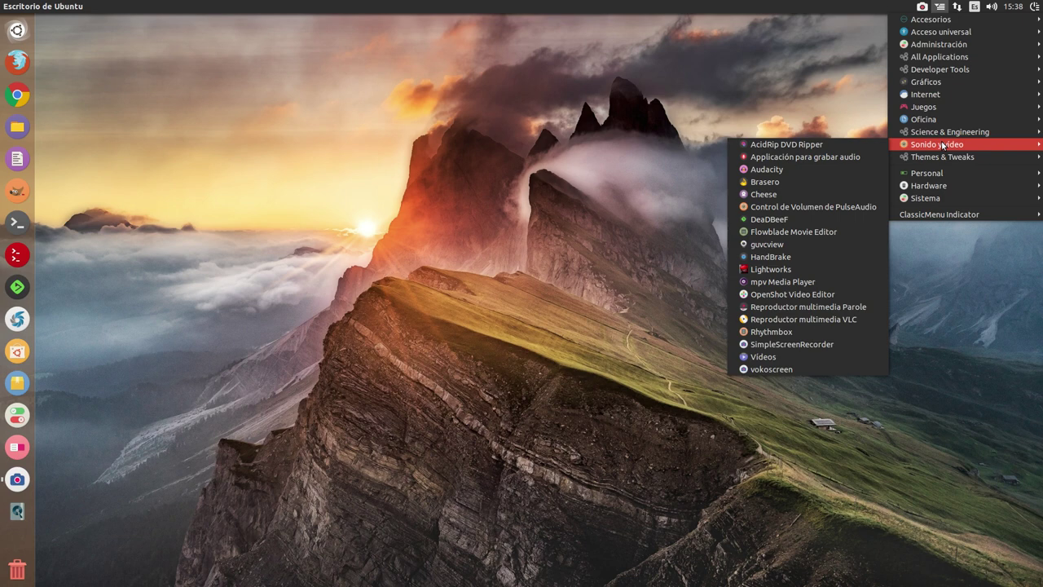
mouse_move(927, 199)
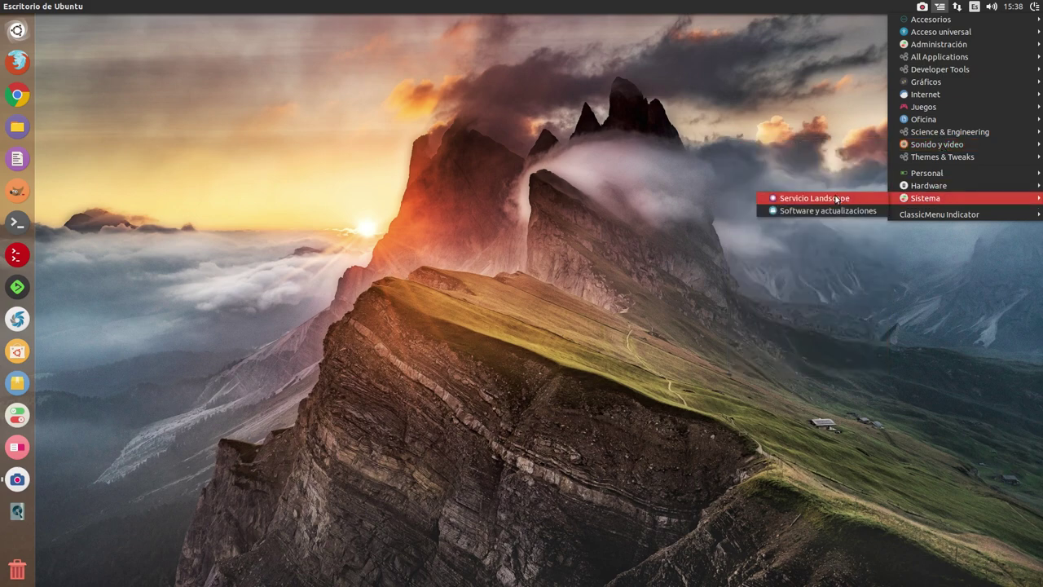
click(359, 200)
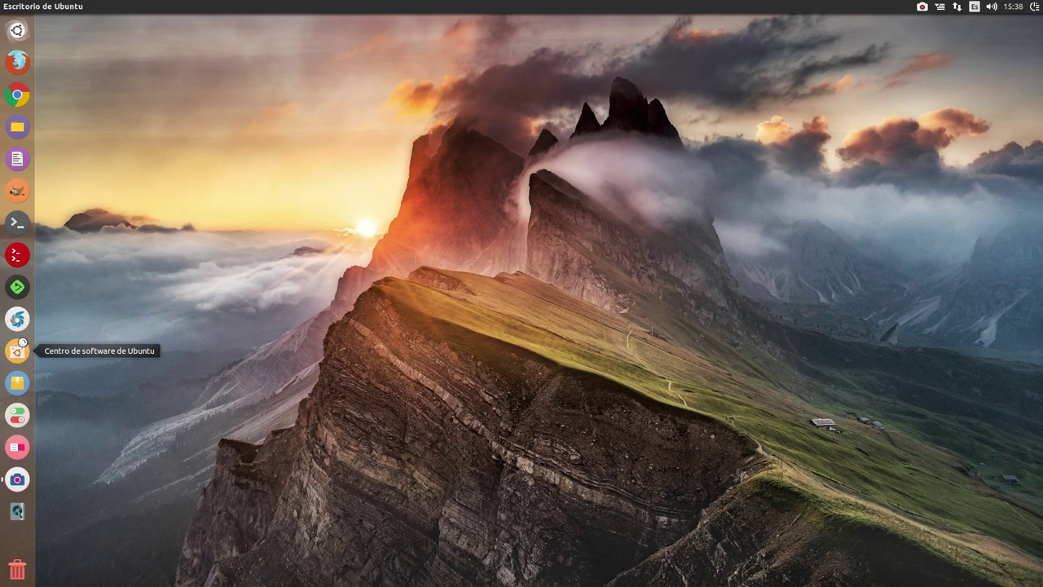
- Open the Centro de software de Ubuntu and examine its home page of categories, newest and top-rated applications
click(17, 350)
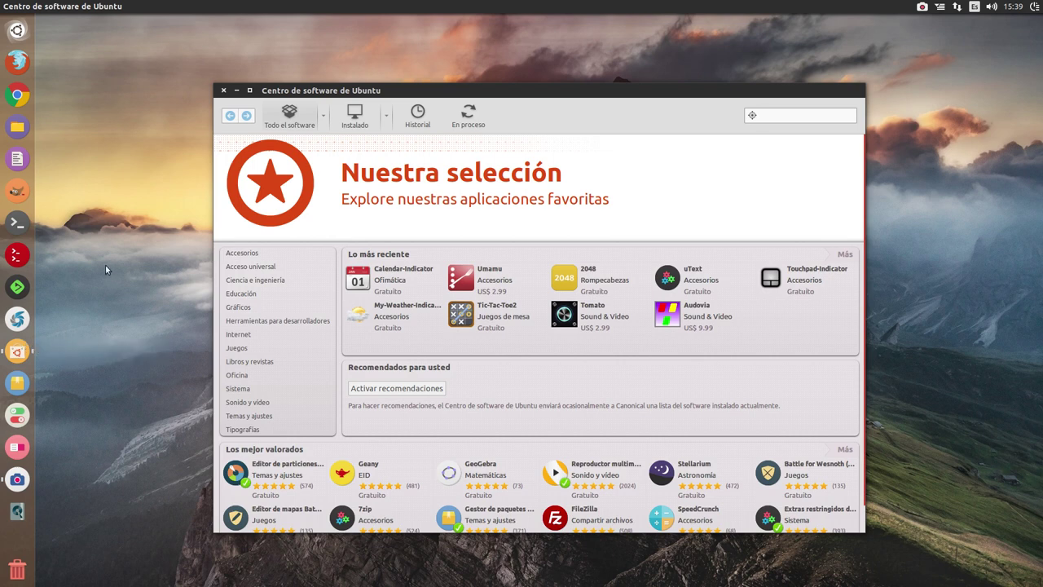
drag(388, 87, 292, 30)
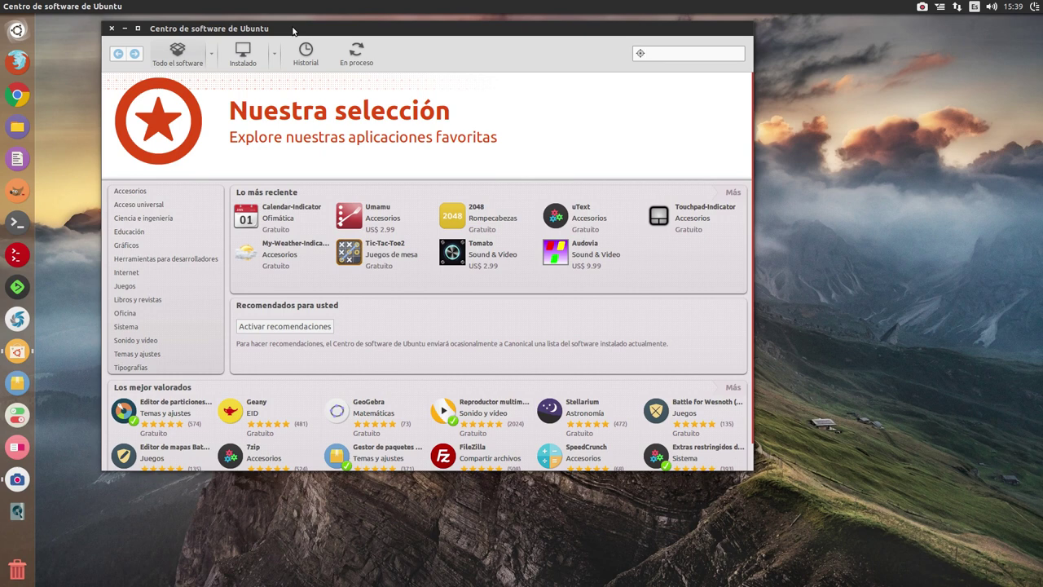
scroll(314, 220, down, 1)
scroll(413, 242, up, 1)
scroll(433, 297, down, 1)
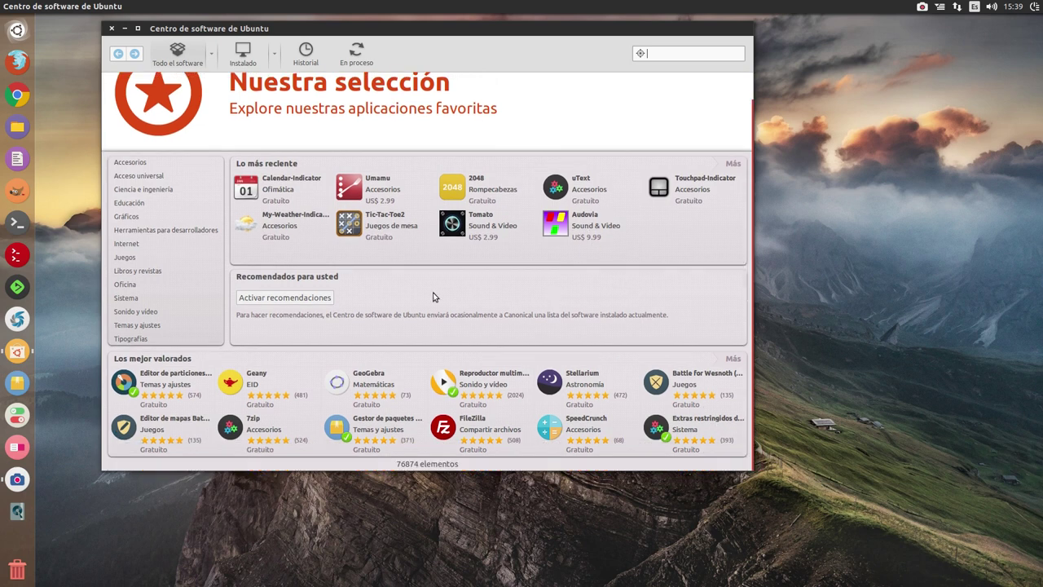
scroll(403, 289, up, 1)
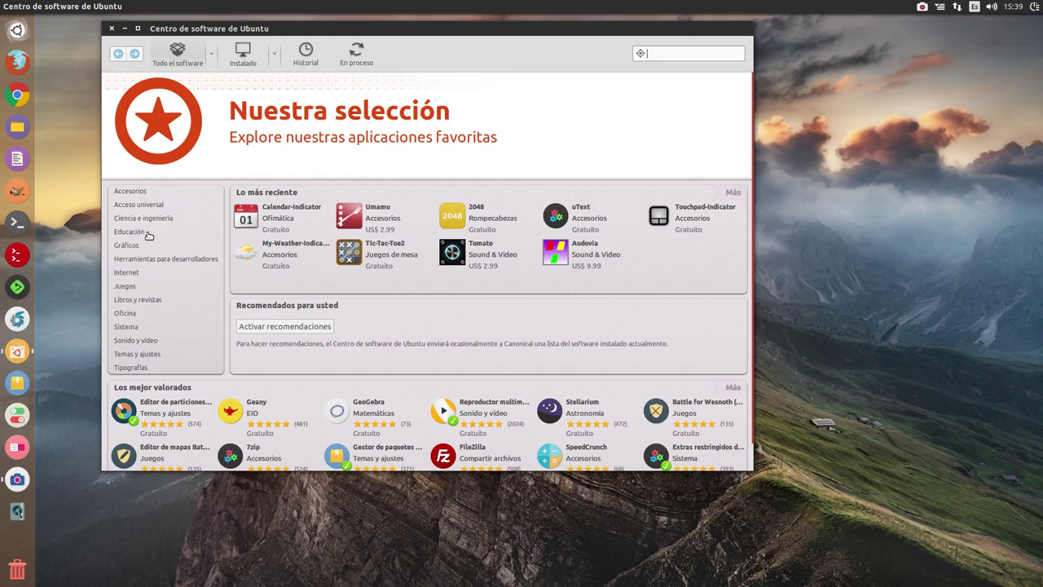
scroll(301, 294, down, 1)
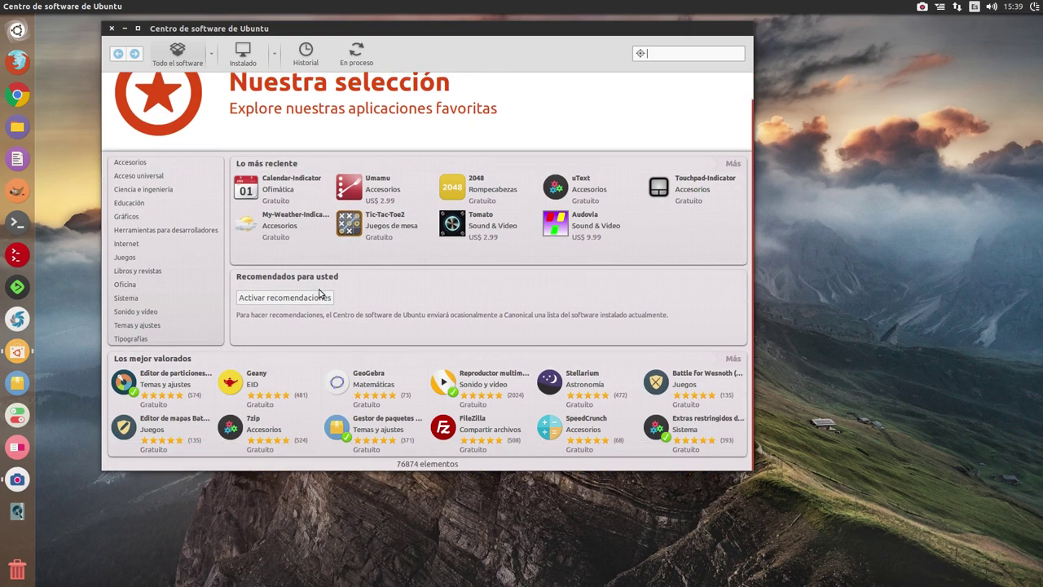
- Open the Navegador web Chromium page from the Internet category and examine its description, optional add-ons and version details
click(128, 244)
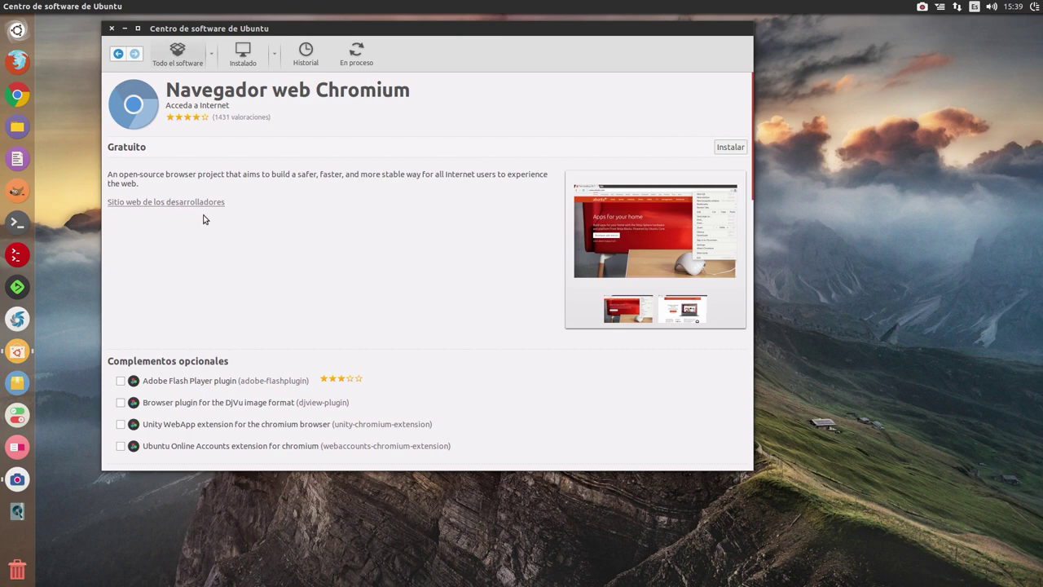
scroll(209, 221, down, 3)
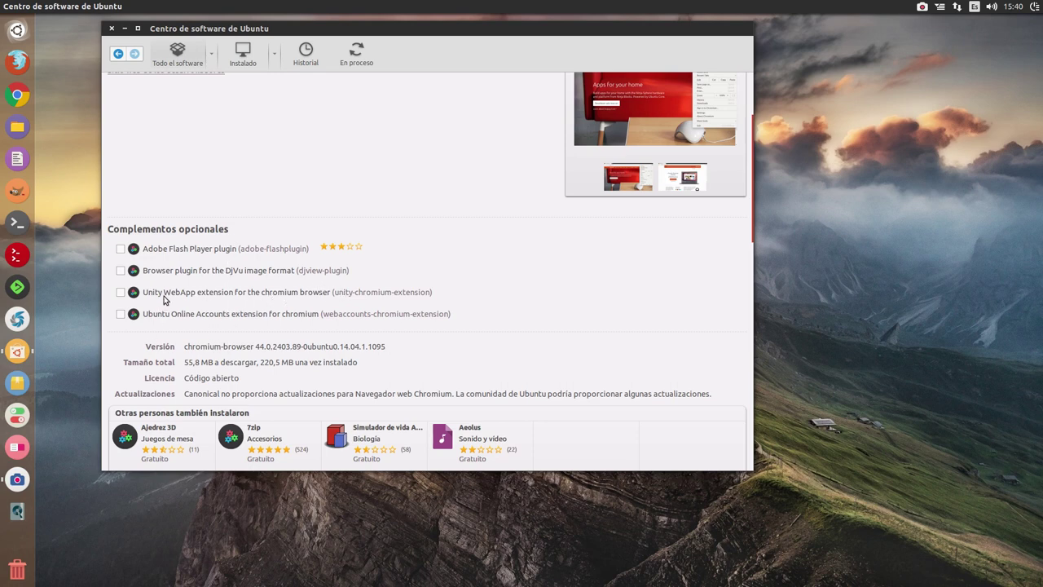
scroll(206, 304, up, 3)
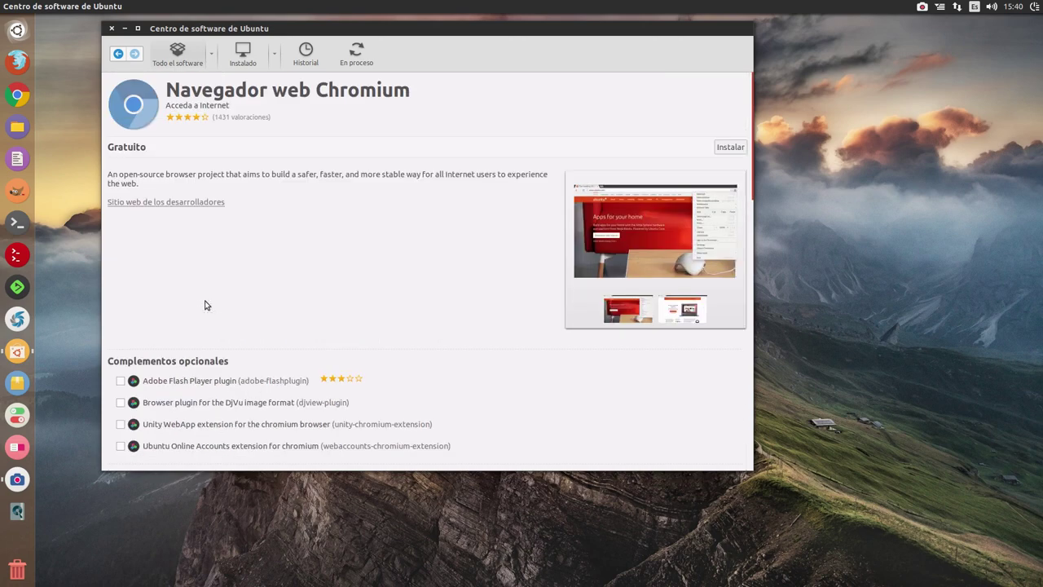
scroll(437, 253, down, 2)
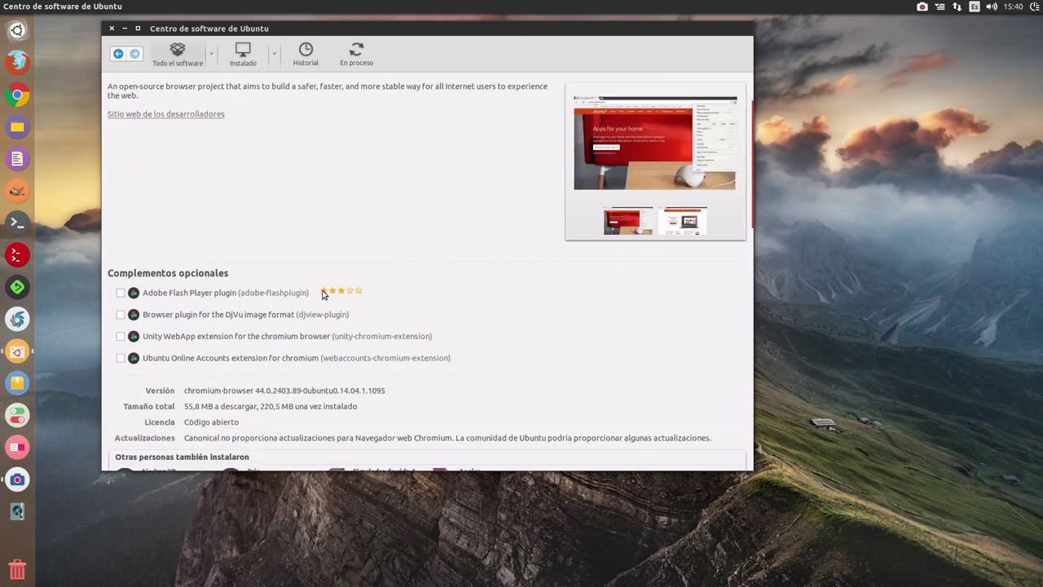
scroll(301, 293, up, 2)
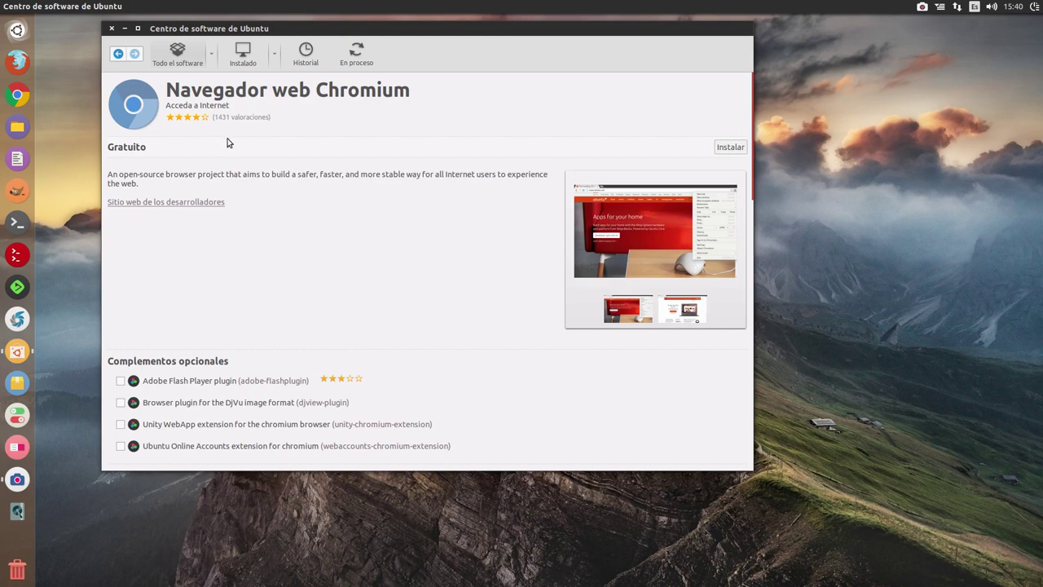
scroll(193, 155, down, 5)
scroll(193, 156, up, 5)
- Go back through the Internet category to the software centre's home page and close the software centre
click(118, 54)
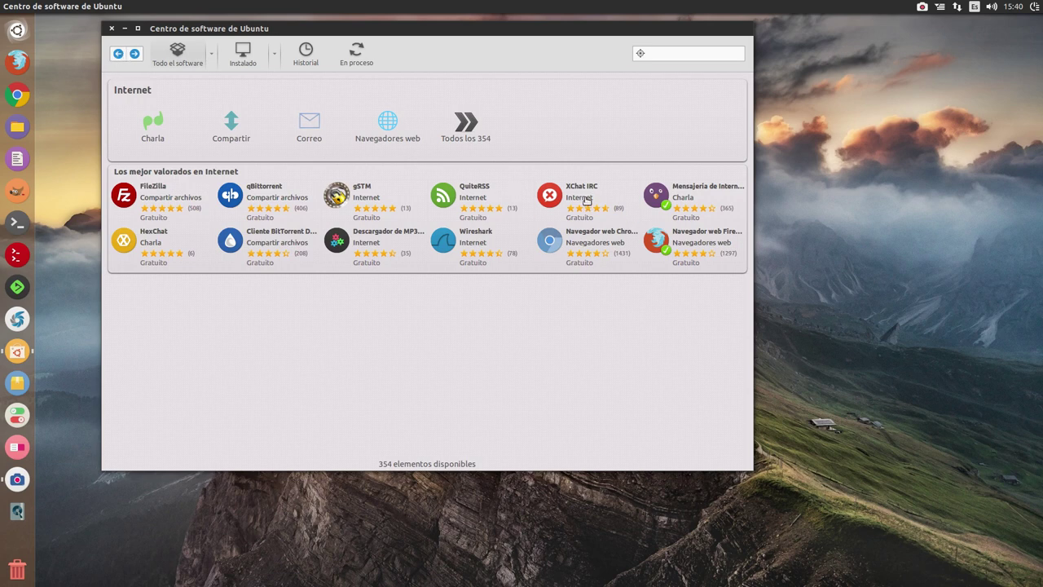
click(118, 53)
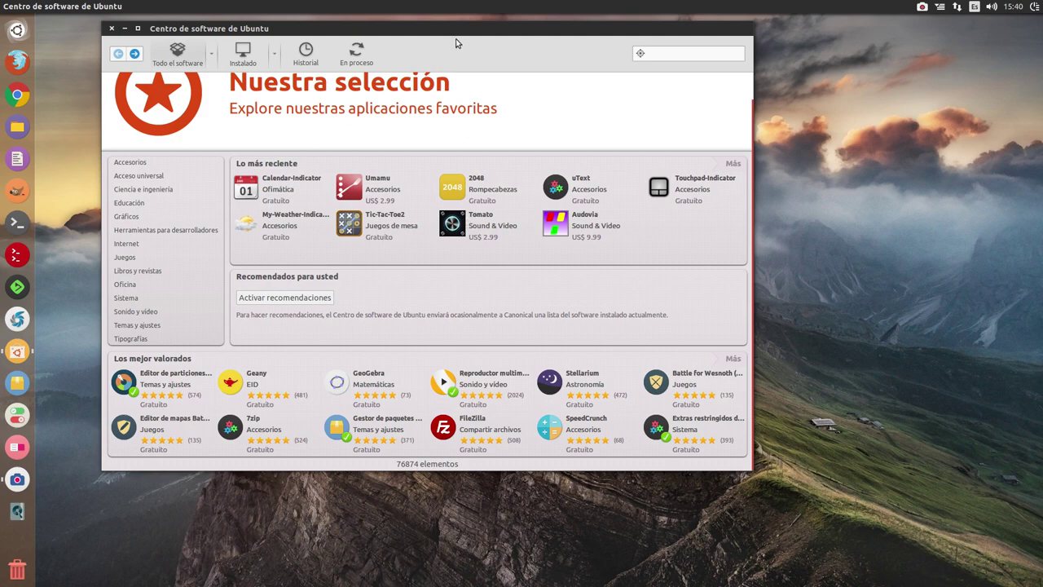
drag(447, 33, 519, 88)
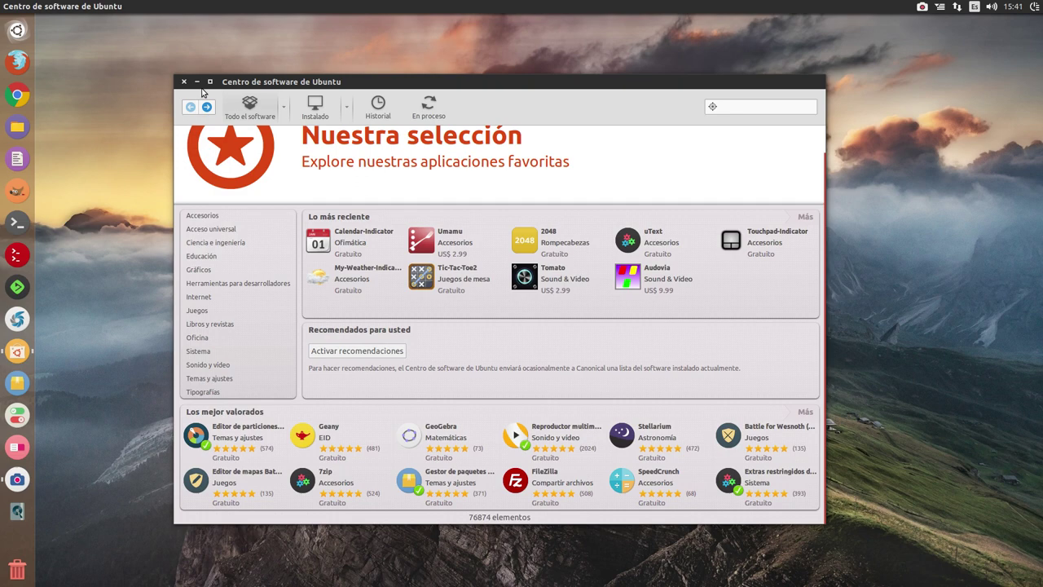
click(184, 83)
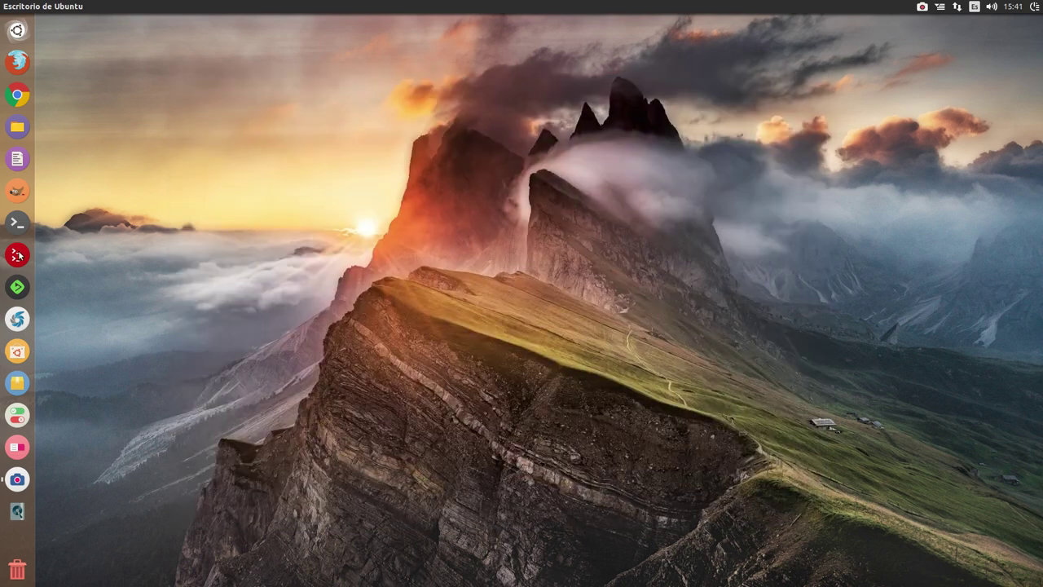
- Open an enlarged terminal window and write the command "sudo apt-get install chromium" without running it
click(17, 222)
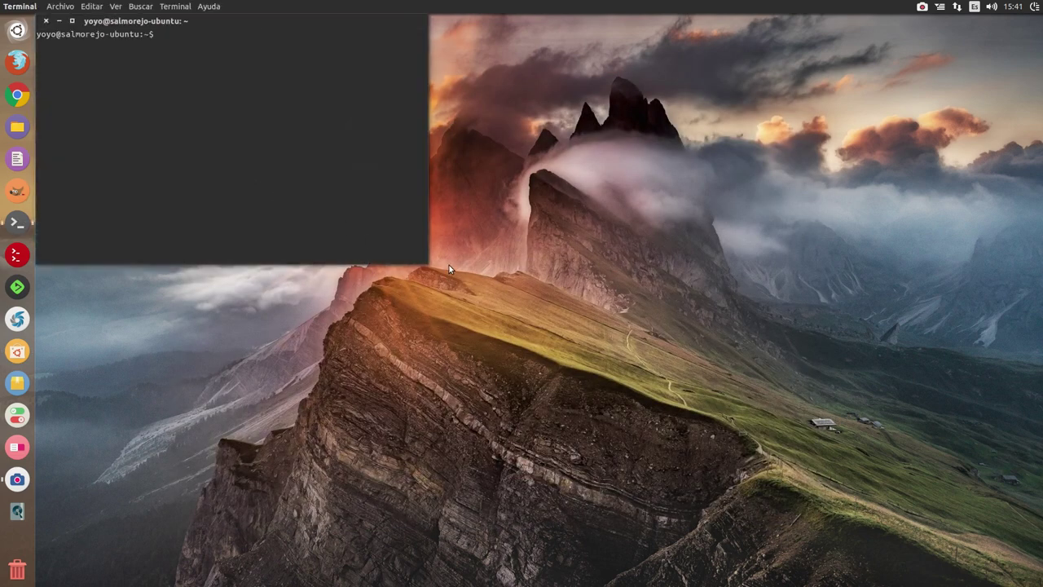
drag(427, 263, 780, 390)
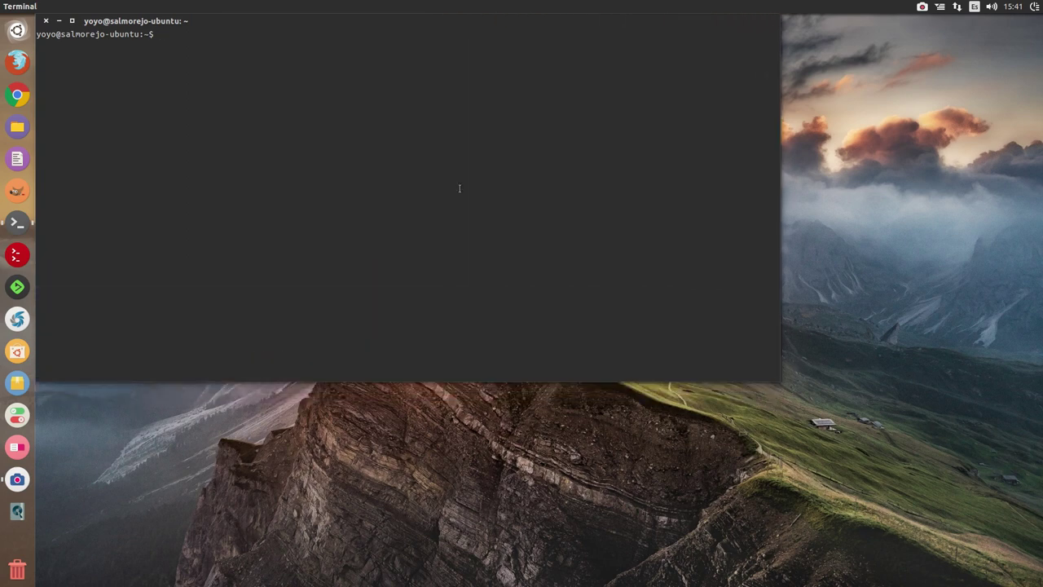
text(sudo apt-get install chr)
text(mium)
key(BackSpace)
key(BackSpace)
key(BackSpace)
key(BackSpace)
key(BackSpace)
key(BackSpace)
text(hromium)
drag(291, 19, 415, 65)
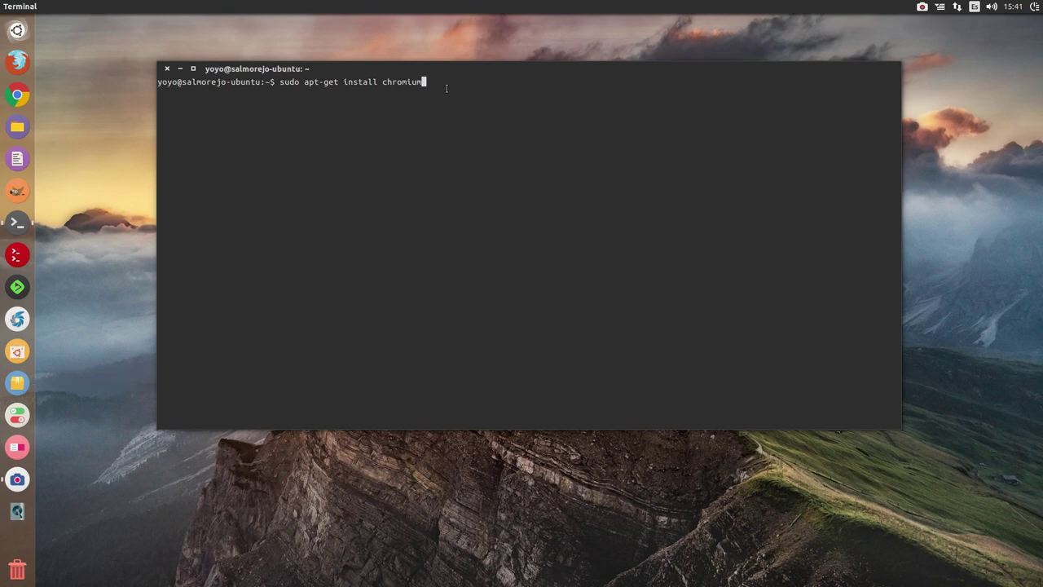
- Replace chromium with synaptic in the install command and close the terminal without running it
key(BackSpace)
key(BackSpace)
key(BackSpace)
key(BackSpace)
key(BackSpace)
key(BackSpace)
key(BackSpace)
key(BackSpace)
text(synaptic)
click(167, 68)
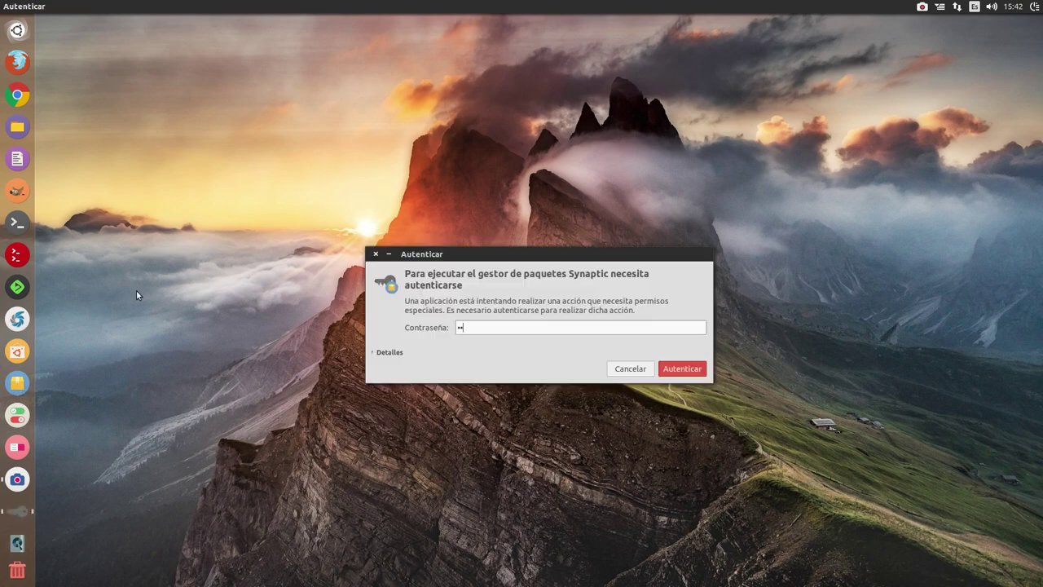
- Authenticate with the account password to open the Synaptic package manager, and enlarge its window
text(•••••)
key(Return)
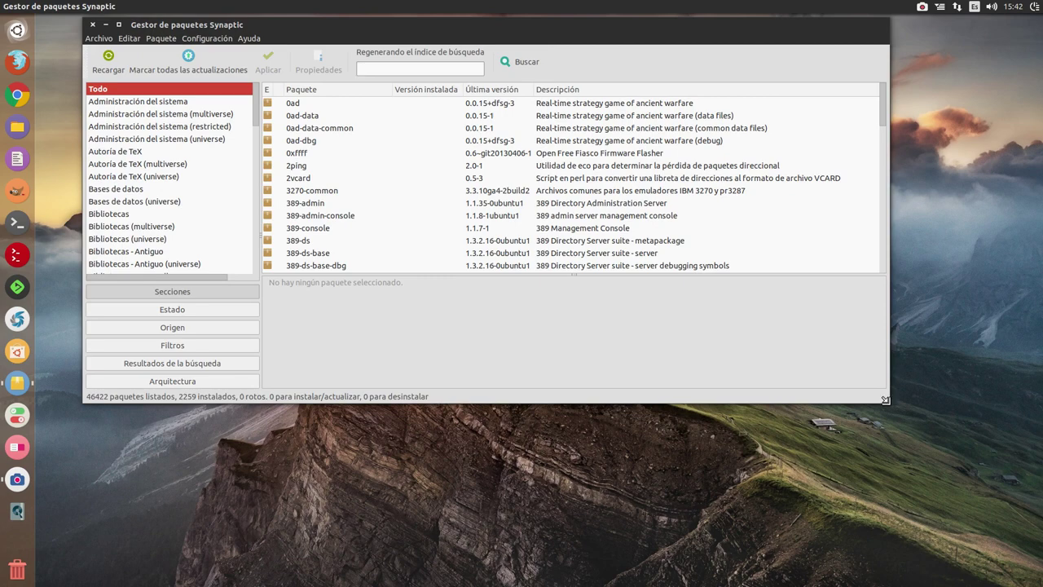
drag(888, 399, 964, 523)
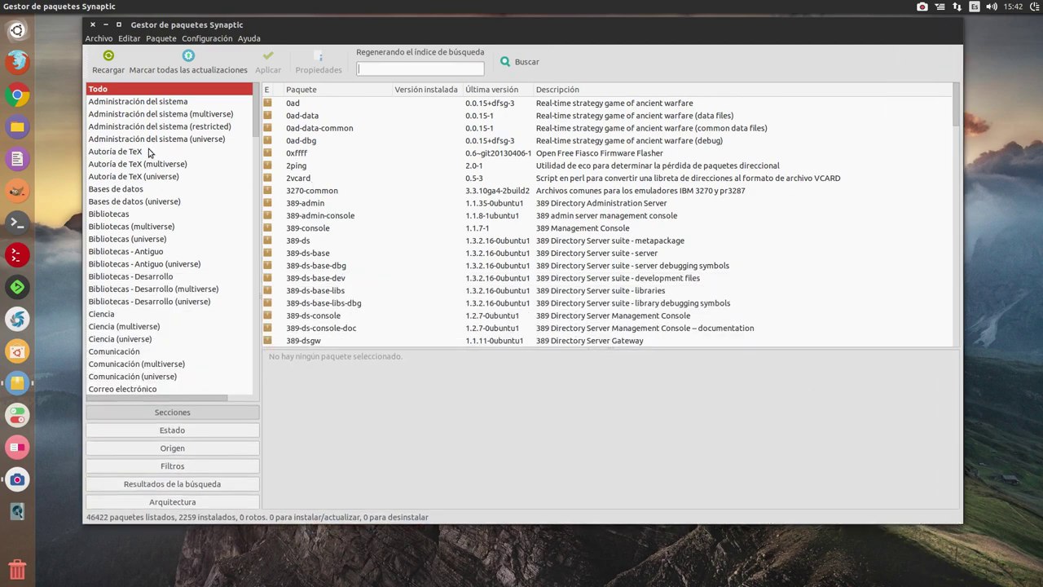
- View the Administración del sistema and Bibliotecas sections, return to Todo and filter the packages by "chromium"
click(109, 101)
click(113, 215)
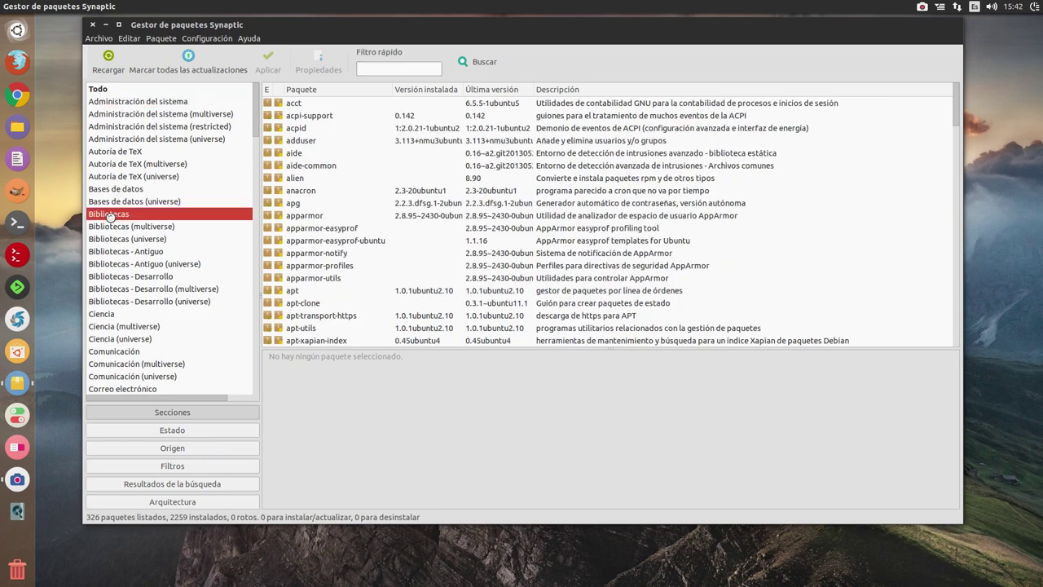
click(100, 89)
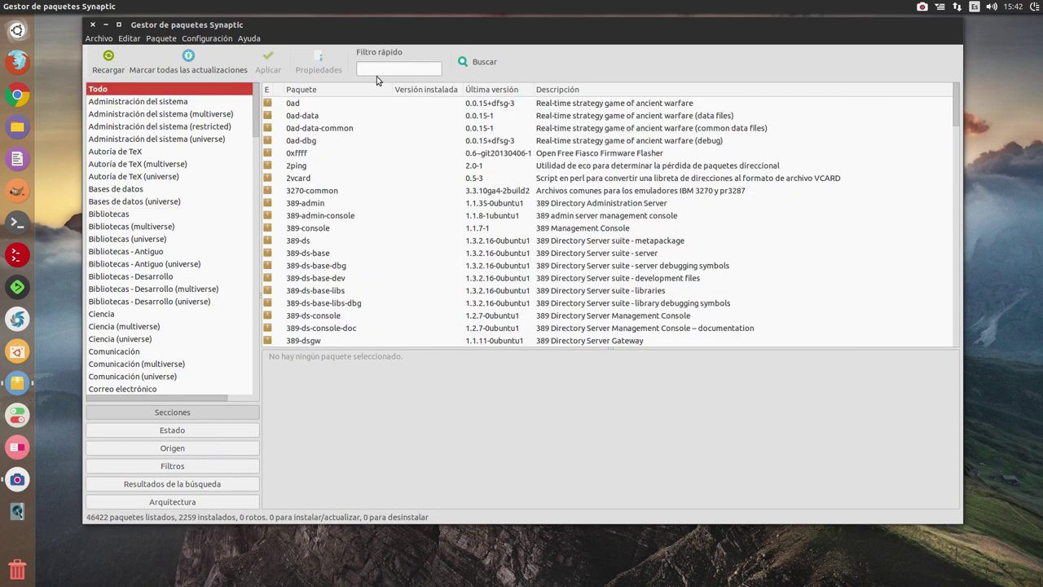
text(ch)
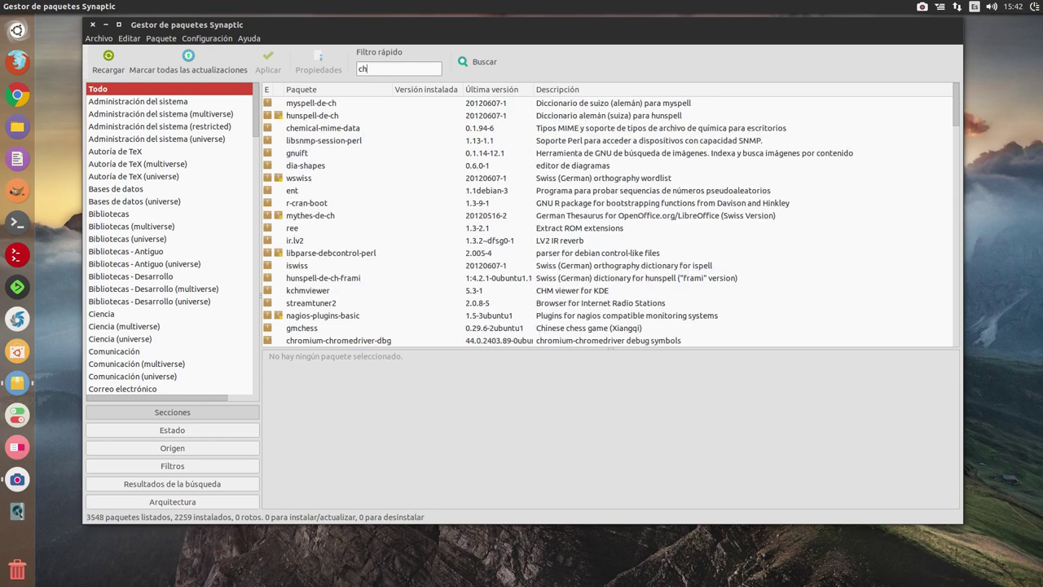
text(romium)
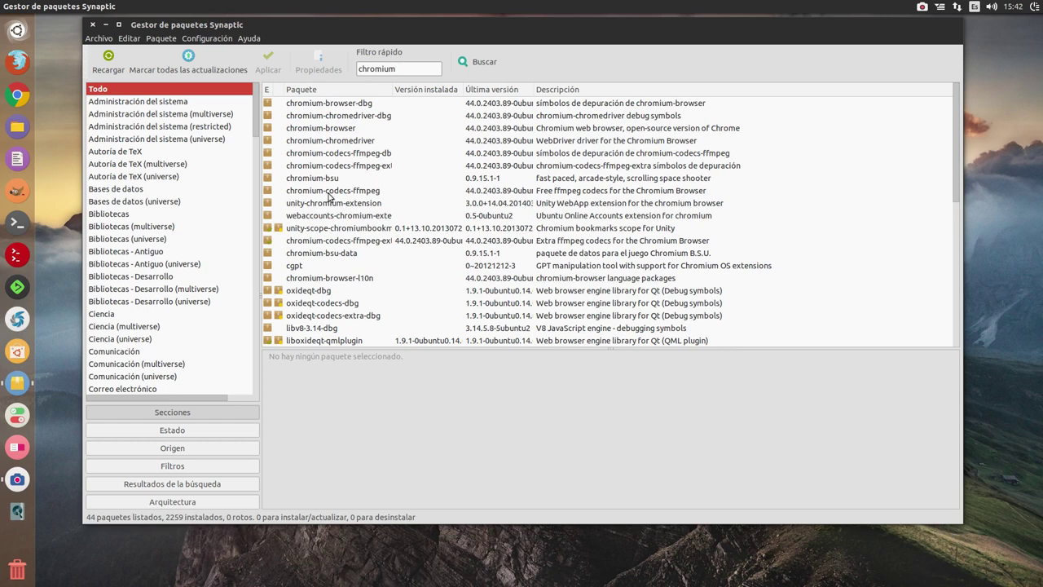
- Open the properties of the chromium-browser package and show its list of dependencies
click(327, 129)
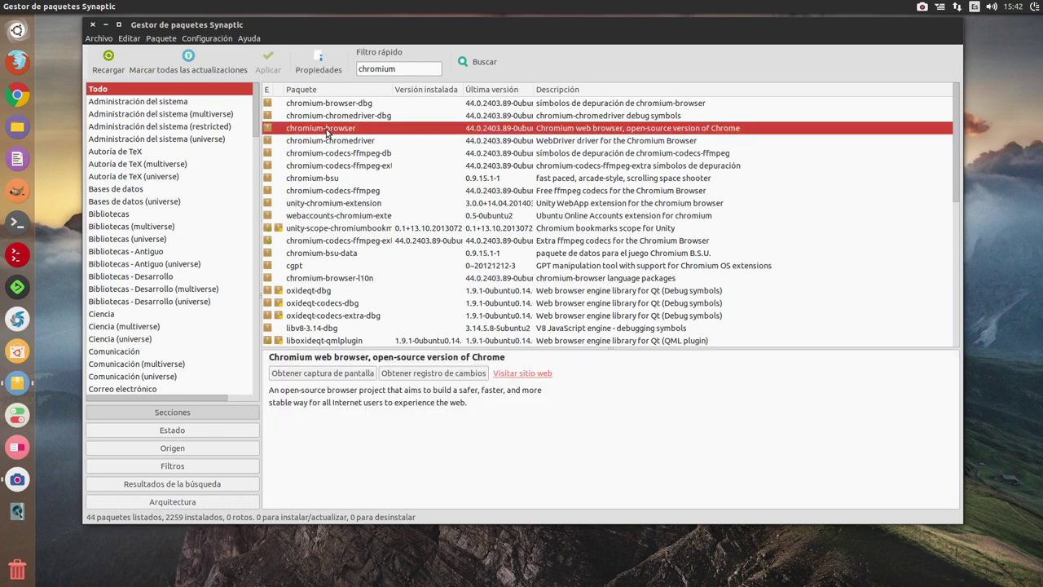
right_click(328, 132)
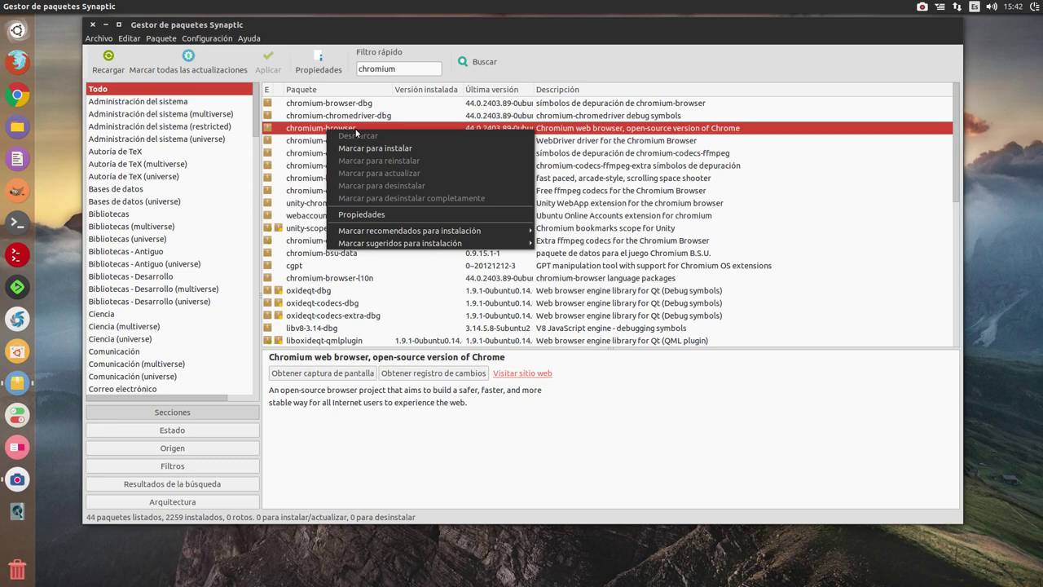
click(370, 215)
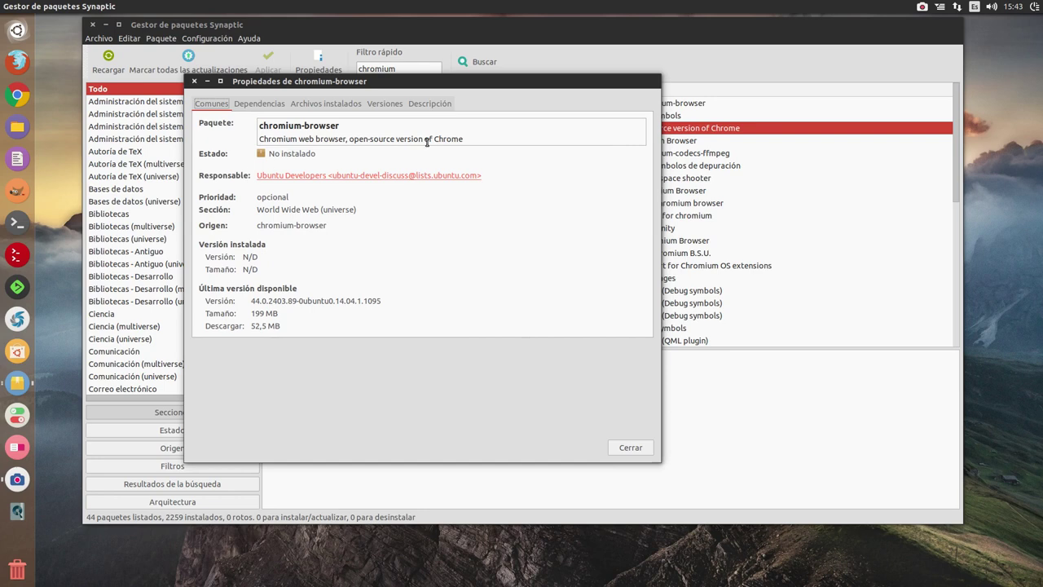
click(253, 109)
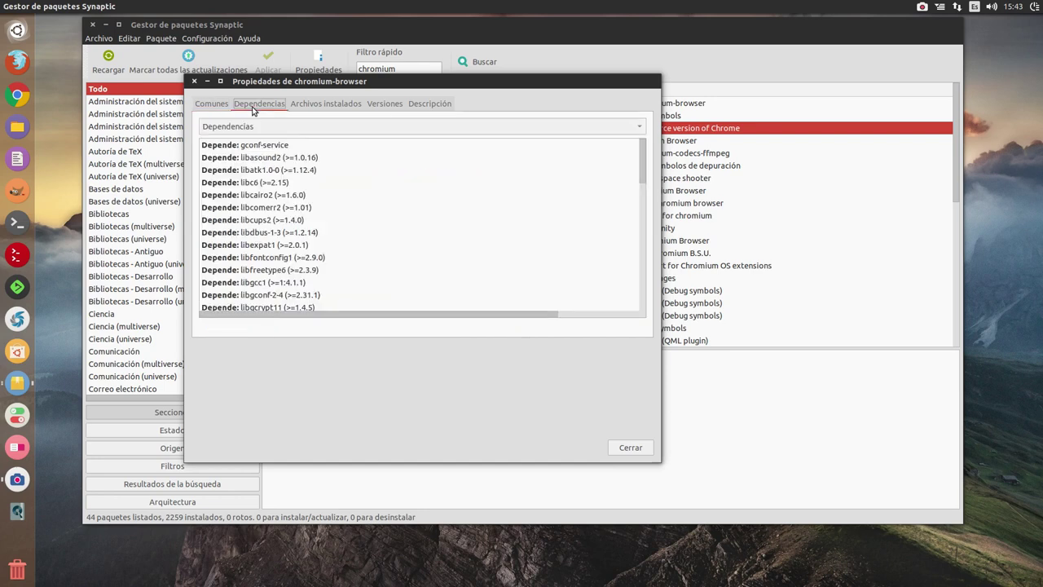
- Review the chromium-browser dependencies, installed files, available versions and description, and close the package properties
scroll(265, 233, down, 3)
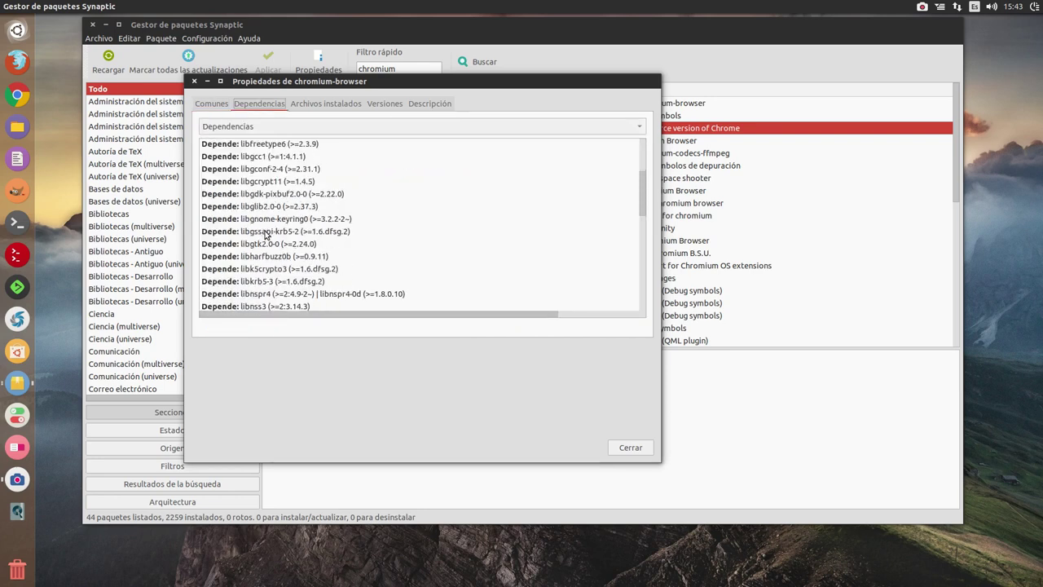
scroll(265, 234, up, 3)
click(338, 106)
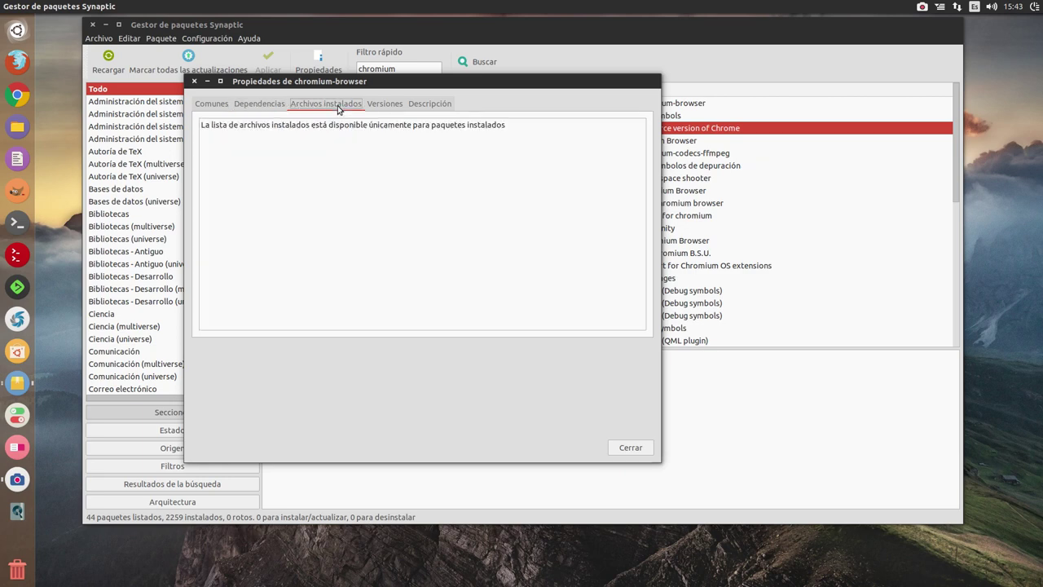
click(397, 105)
click(239, 138)
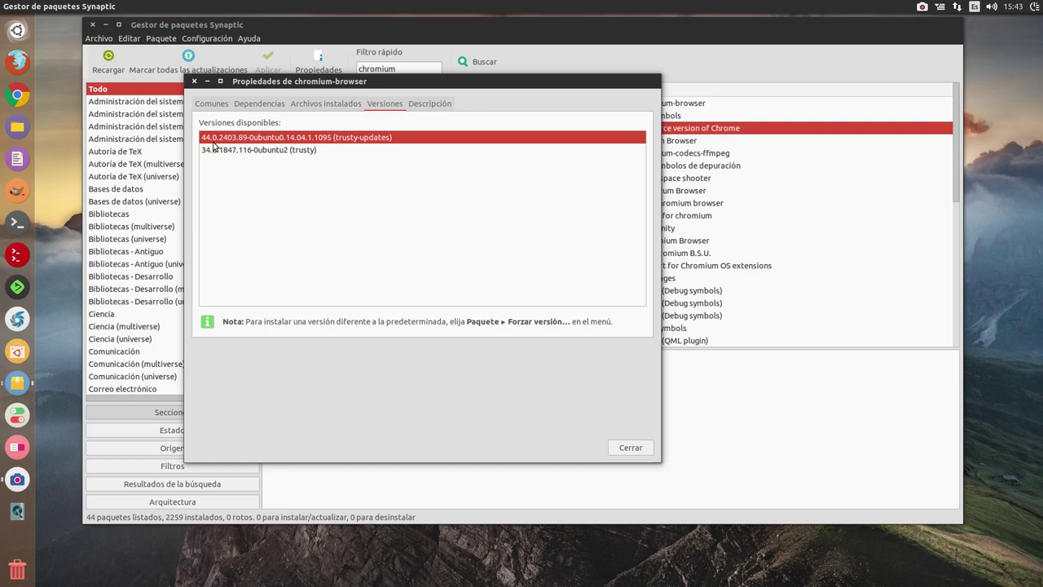
click(252, 153)
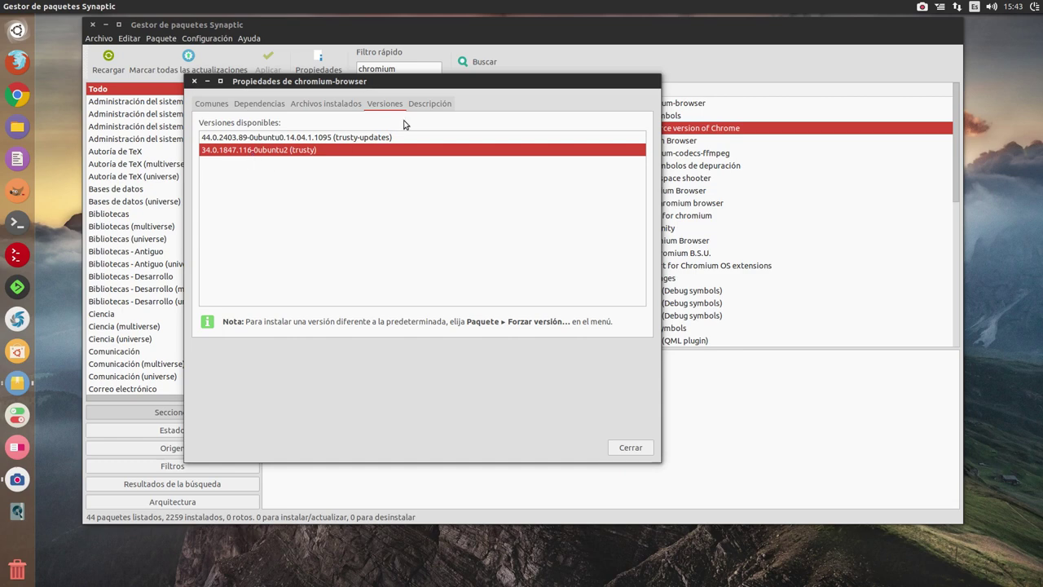
click(424, 103)
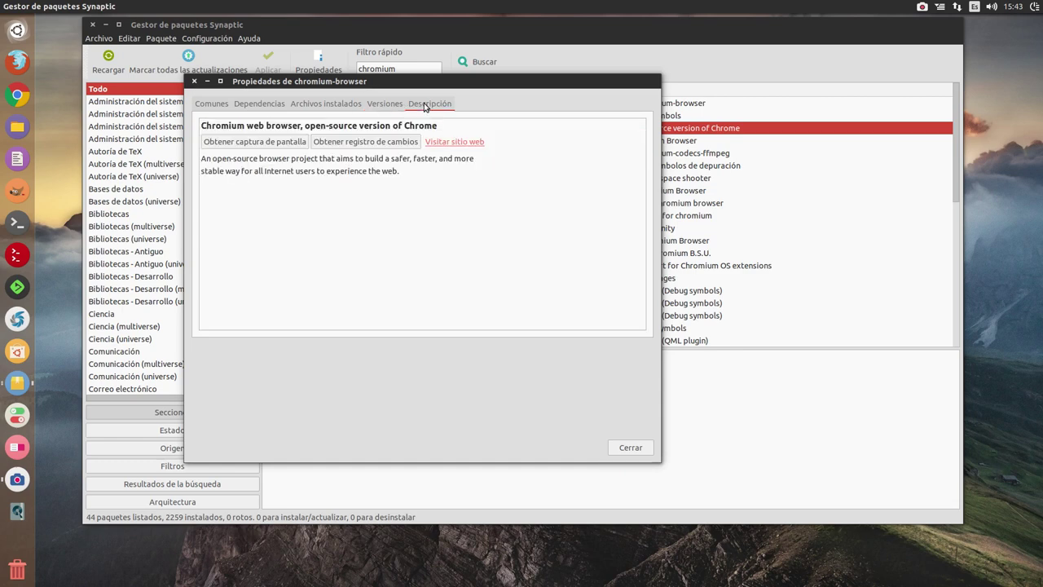
click(632, 447)
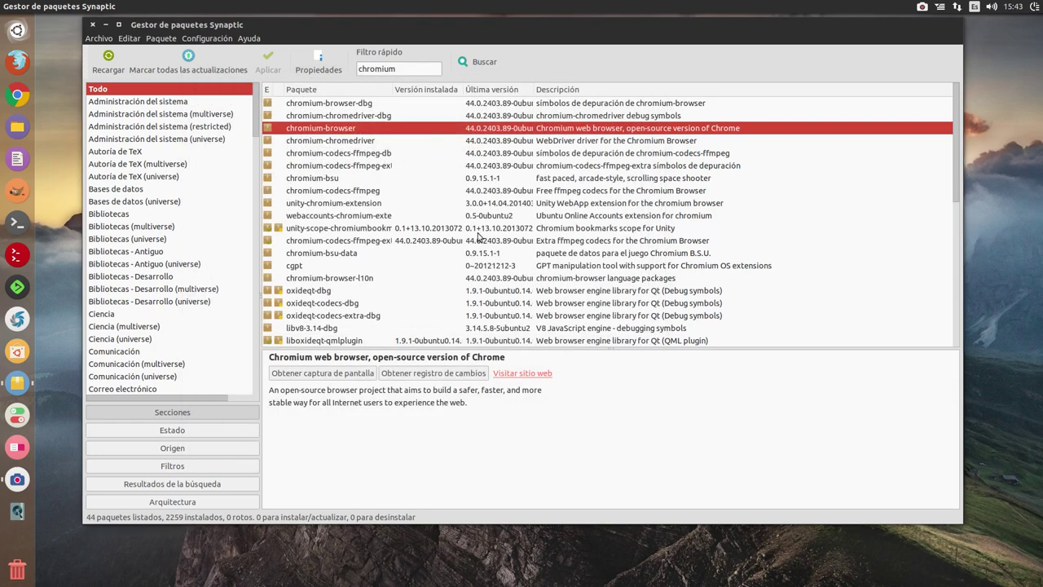
- Filter the packages by "gajim", view the gajim package's description and close the Synaptic package manager
click(401, 68)
double_click(404, 69)
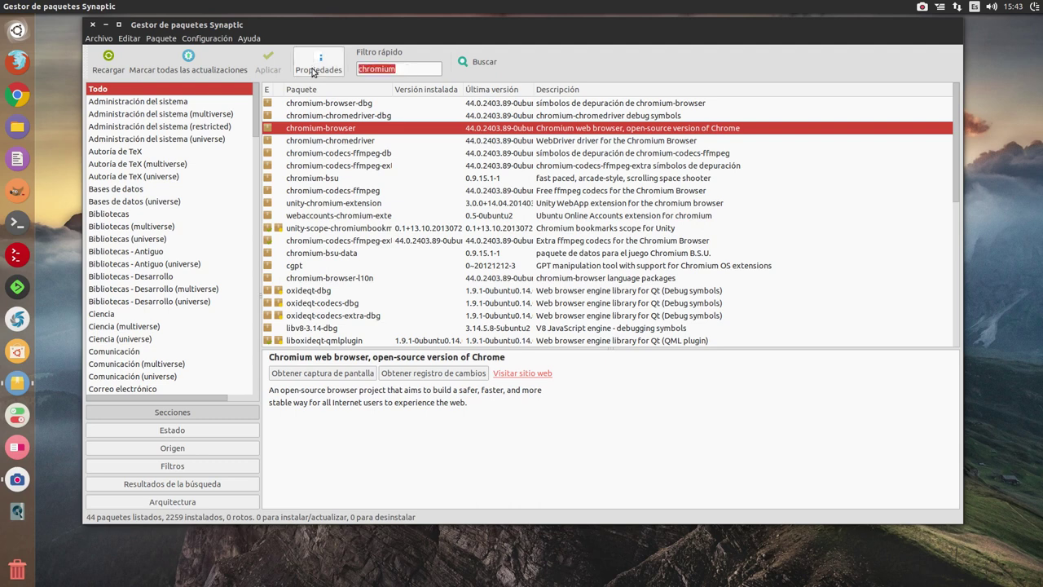
key(BackSpace)
text(gajim)
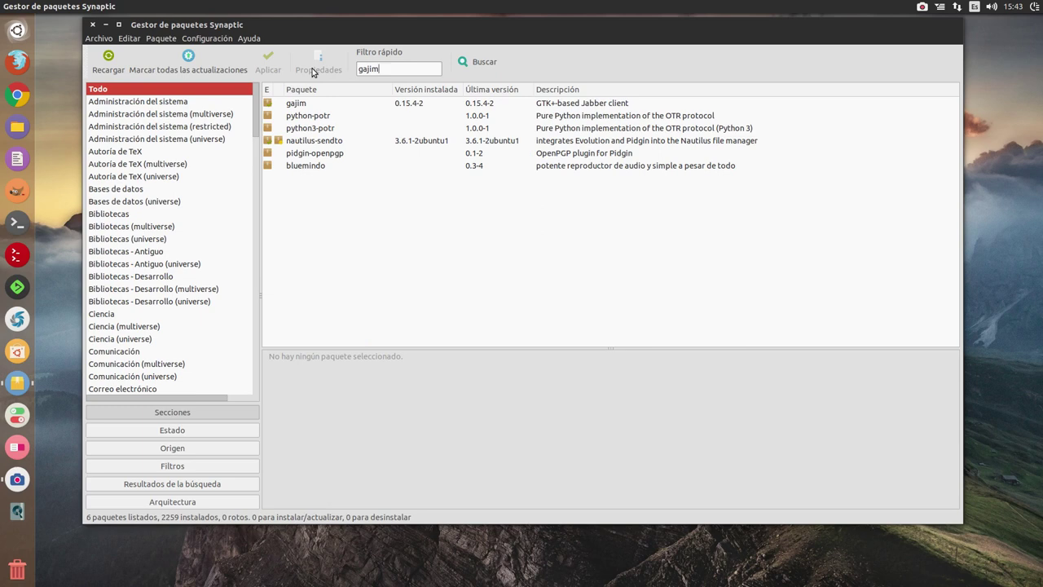
click(399, 101)
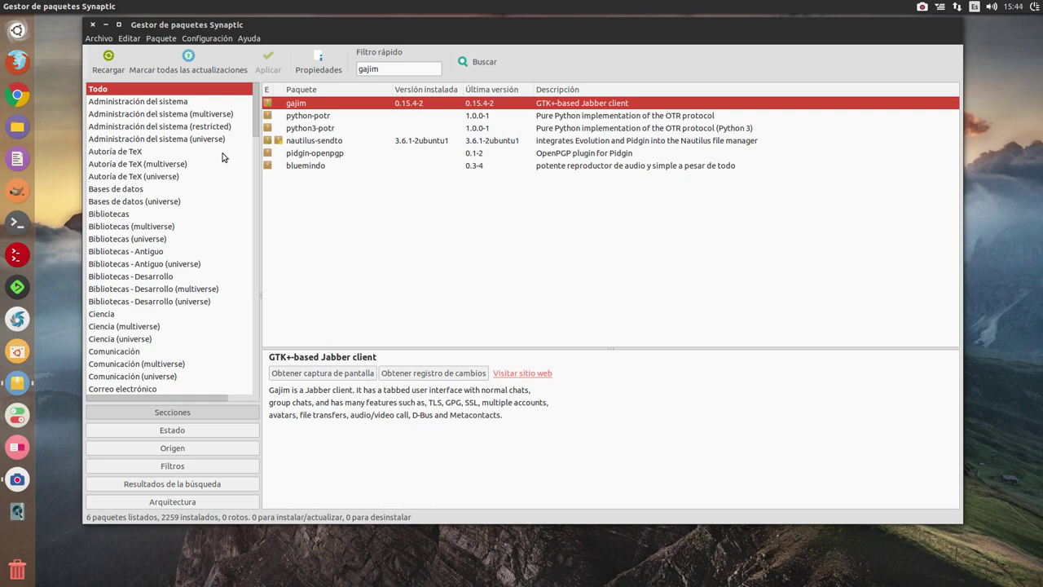
click(92, 24)
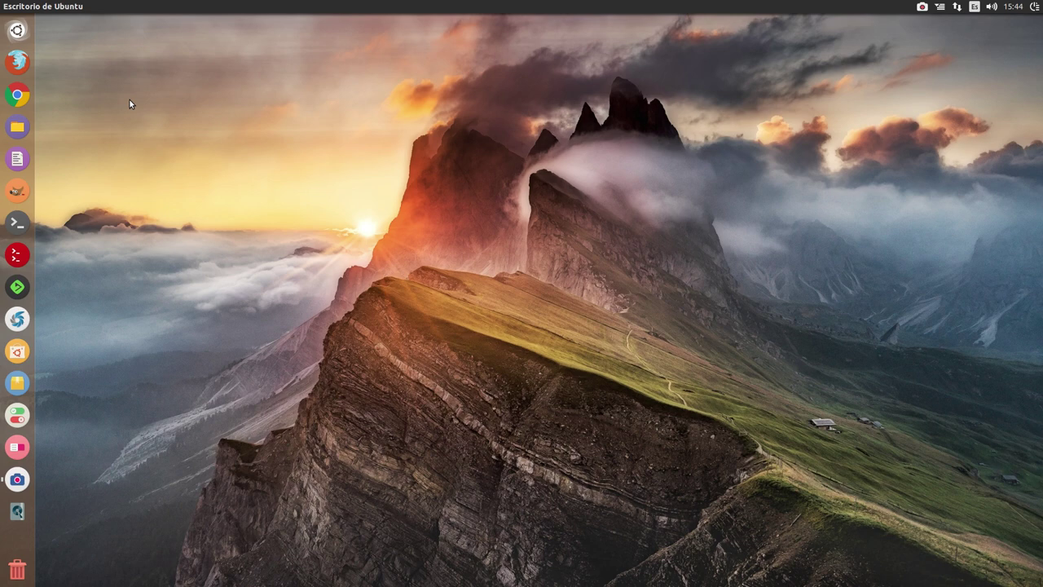
- Switch to Google Chrome, open Google's full product list from the Google home page and go to the Google Chrome product page
click(27, 97)
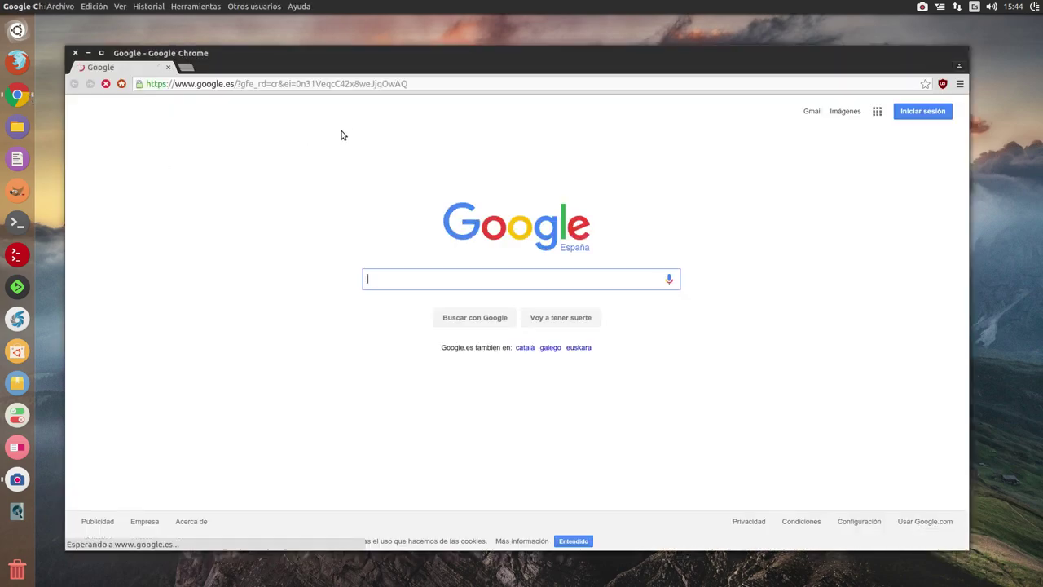
drag(323, 48, 310, 27)
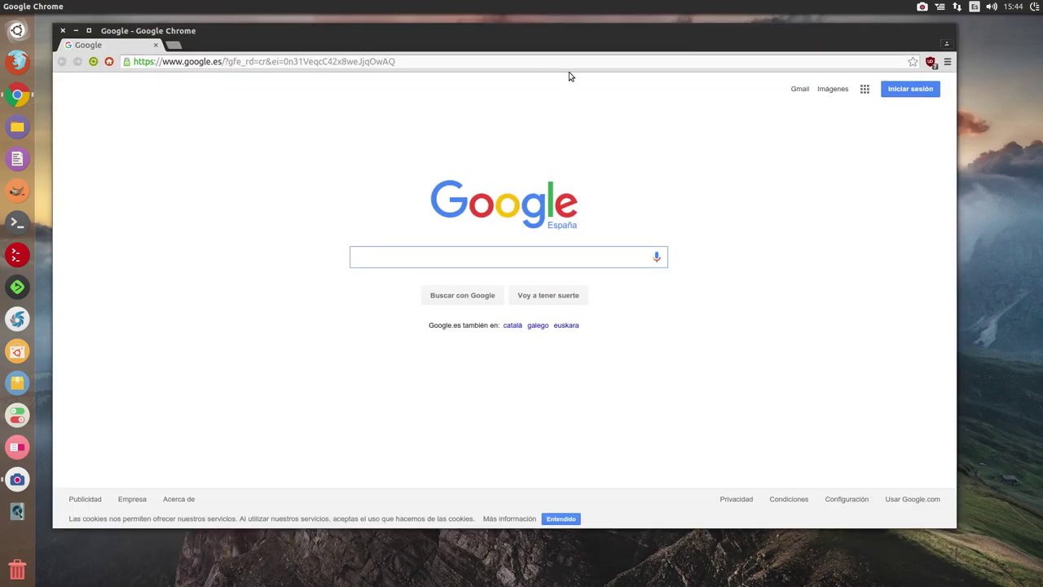
click(865, 90)
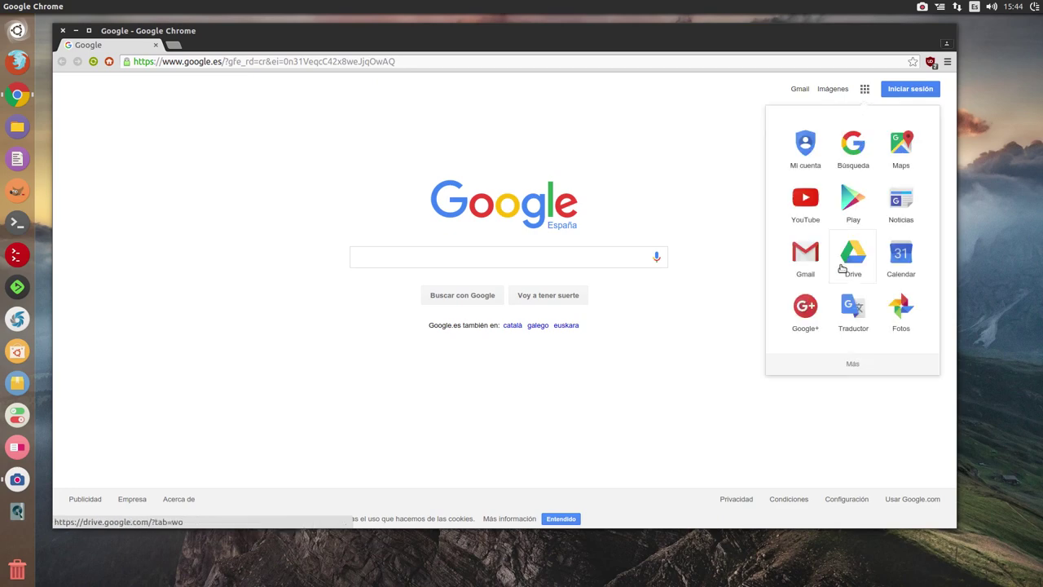
click(852, 366)
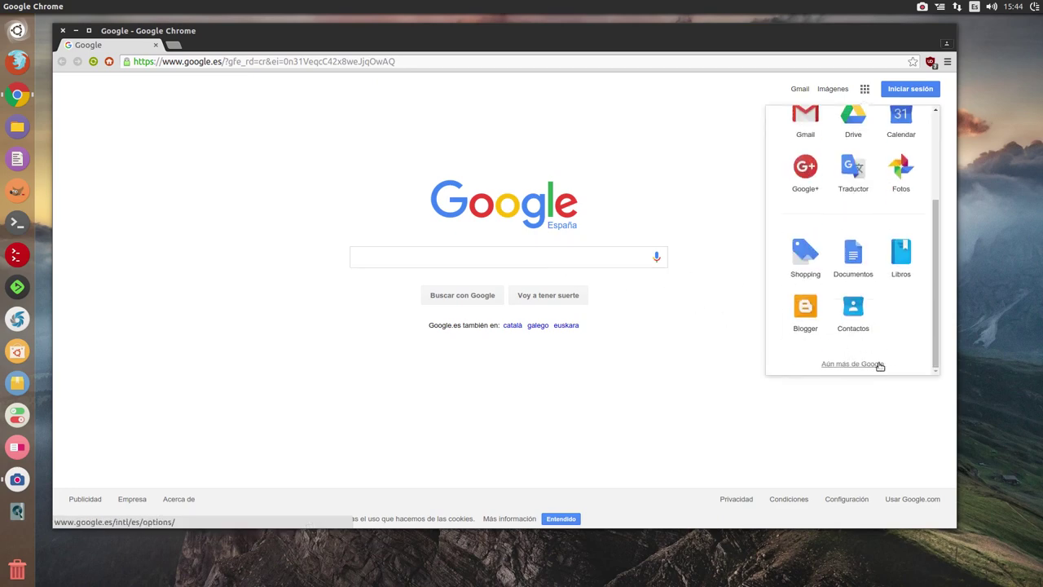
click(852, 366)
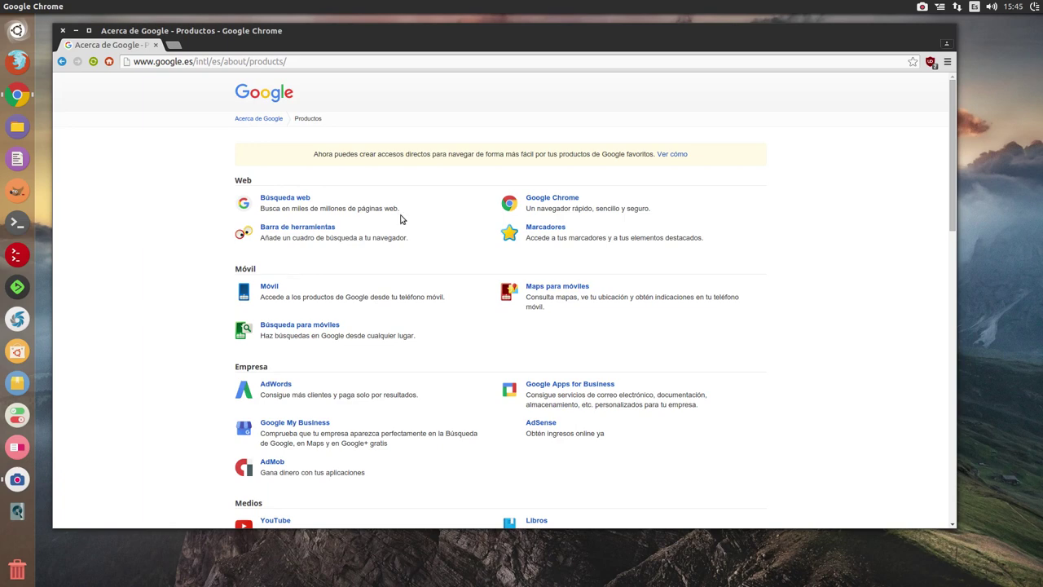
click(569, 198)
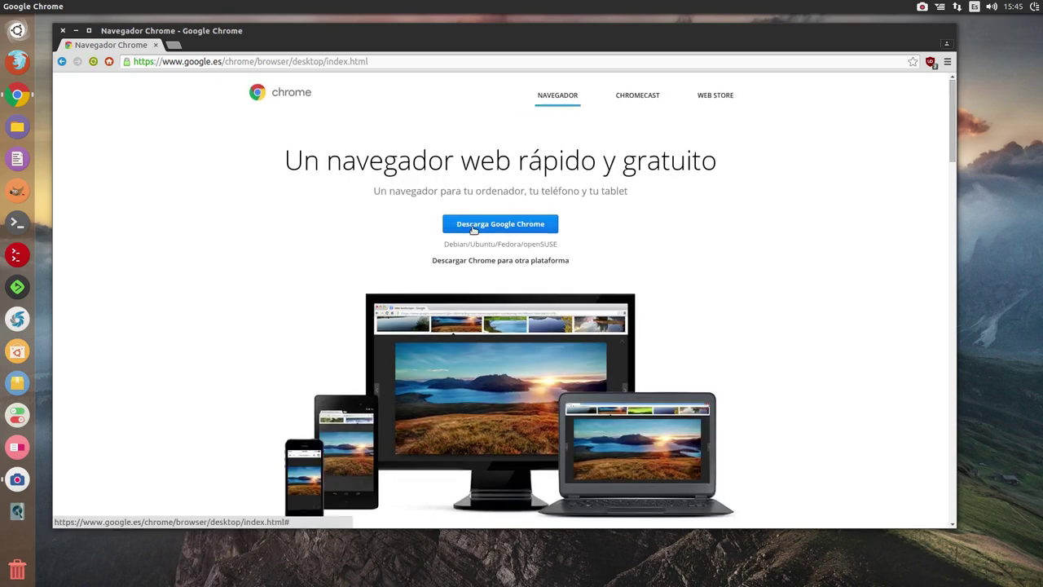
- Choose the 64 bit .deb package in the Chrome for Linux download options, dismiss them without downloading and close the browser
click(474, 228)
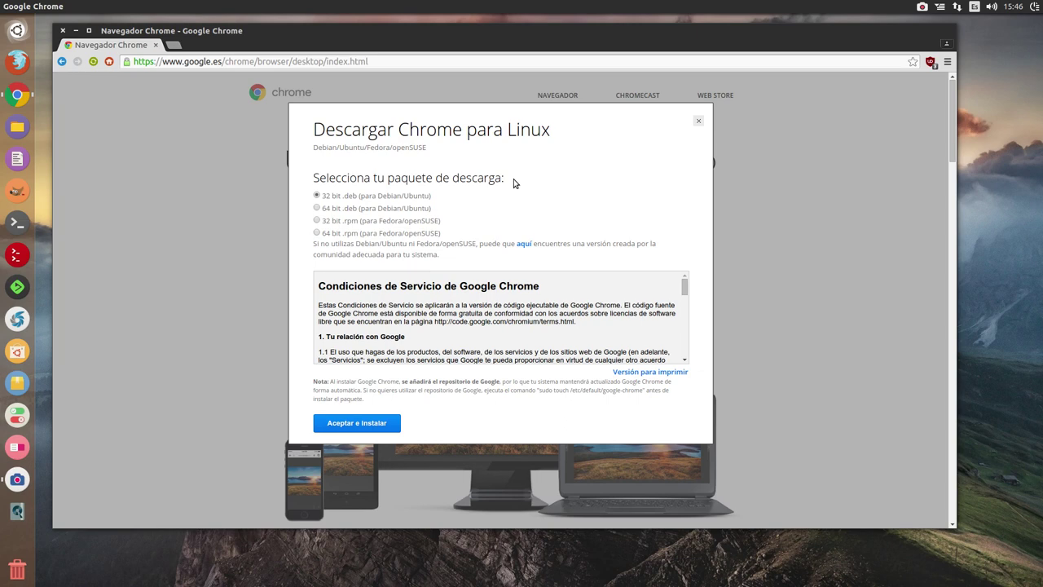
click(329, 208)
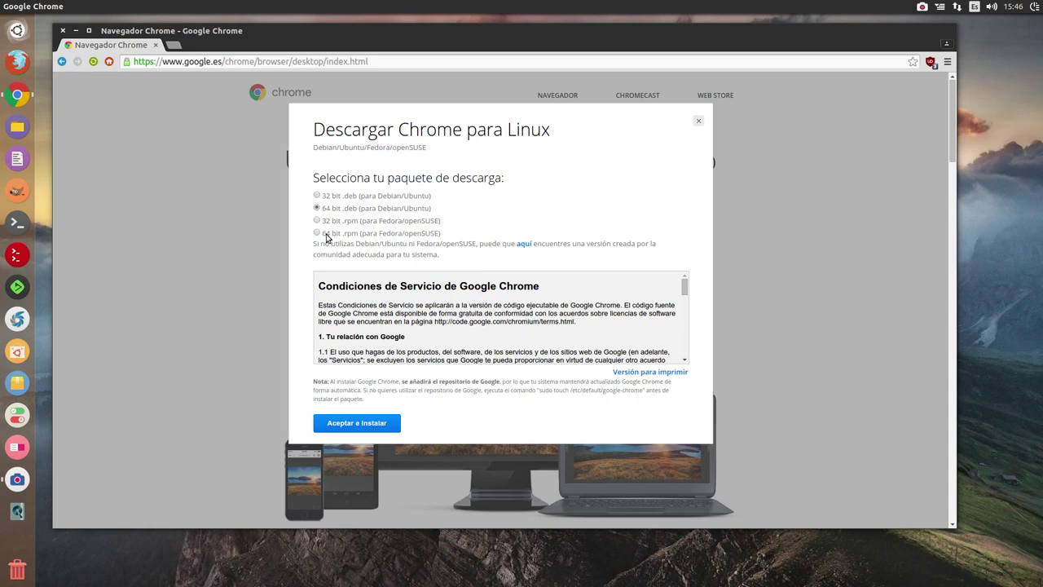
click(698, 121)
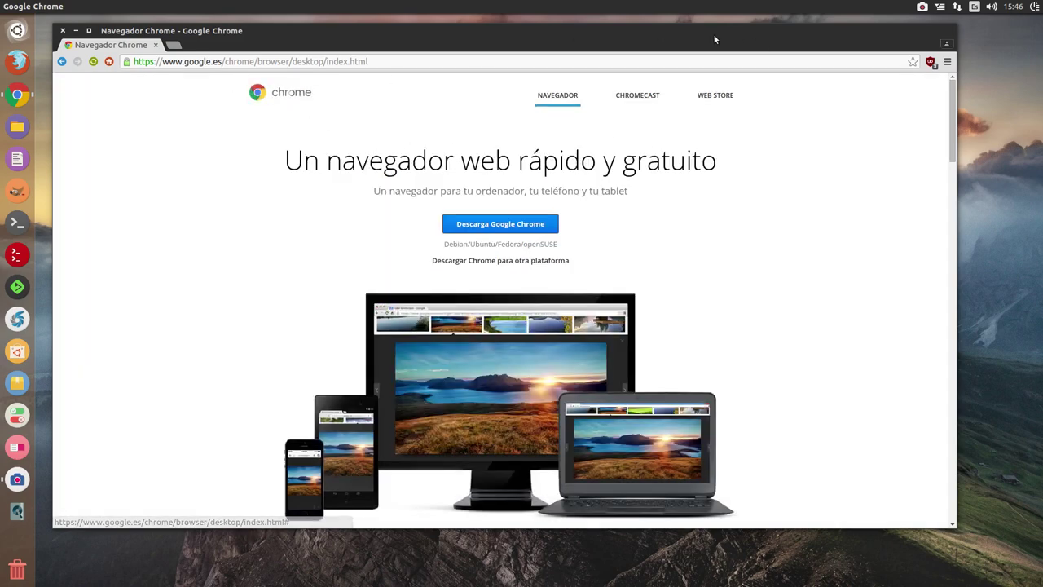
click(64, 31)
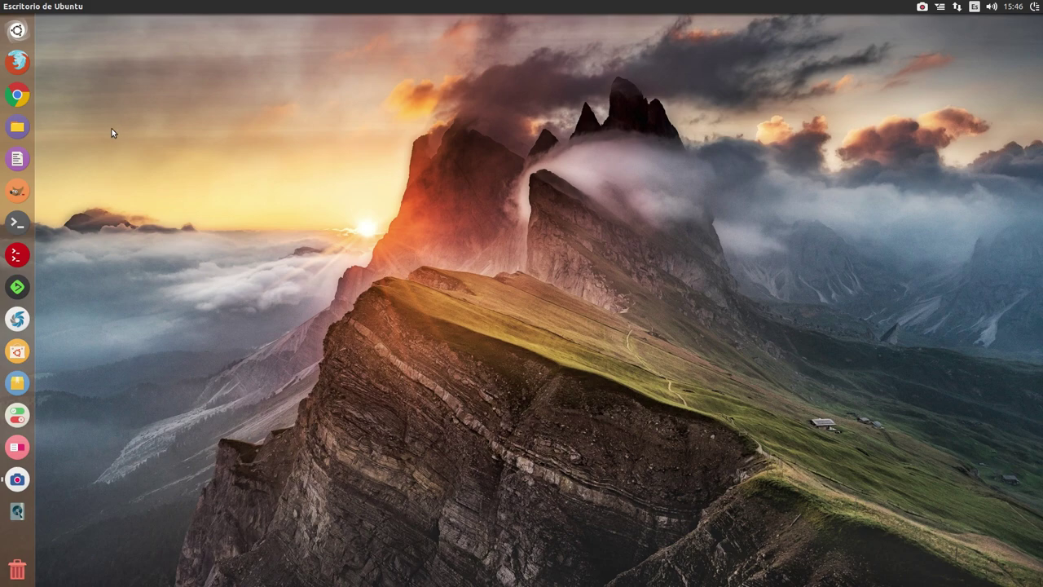
- Reopen Google Chrome, reposition and enlarge its window, and search Google for "handbrake"
click(16, 95)
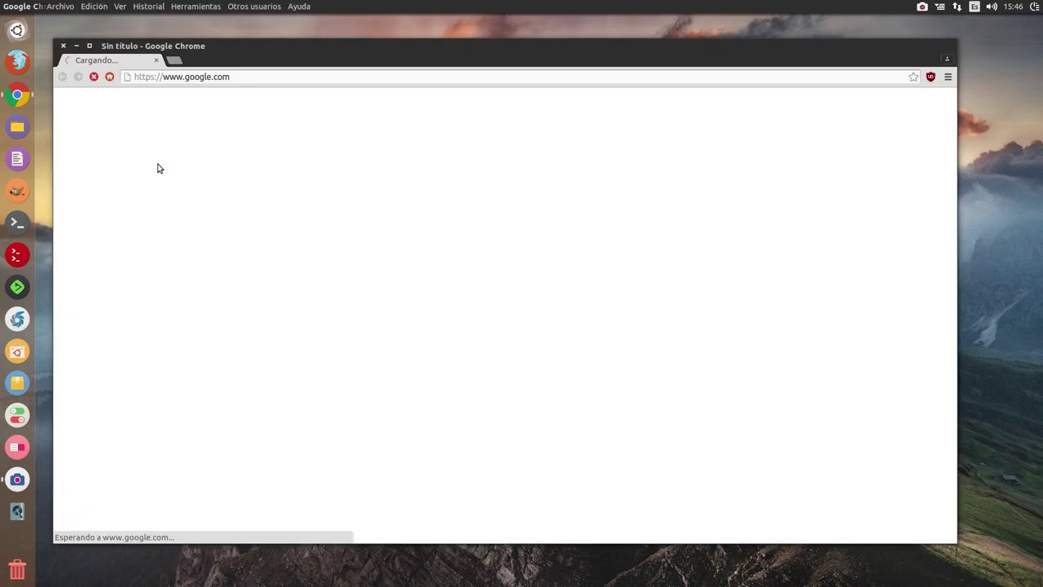
drag(269, 49, 262, 22)
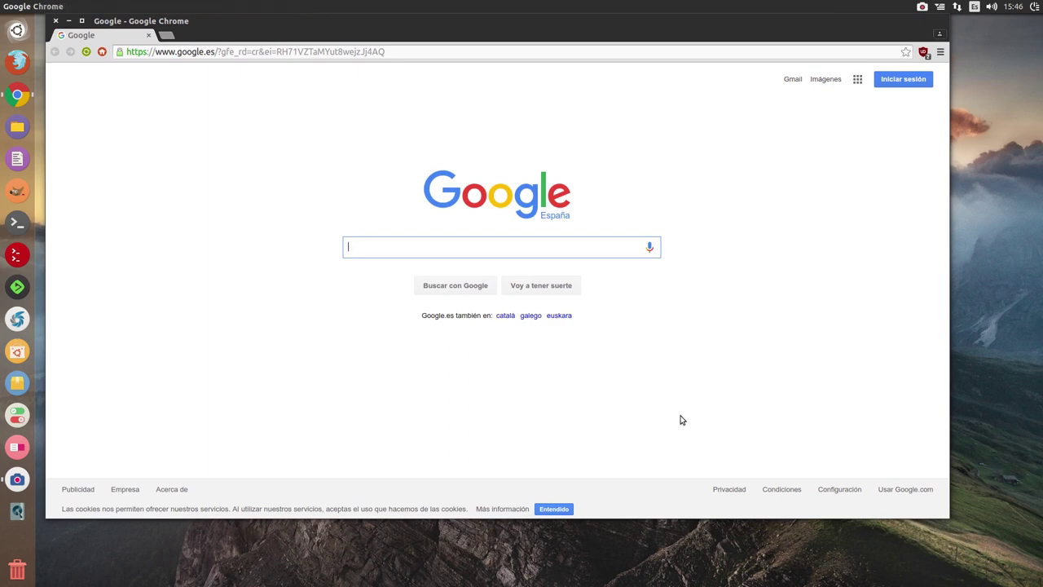
drag(946, 514, 977, 534)
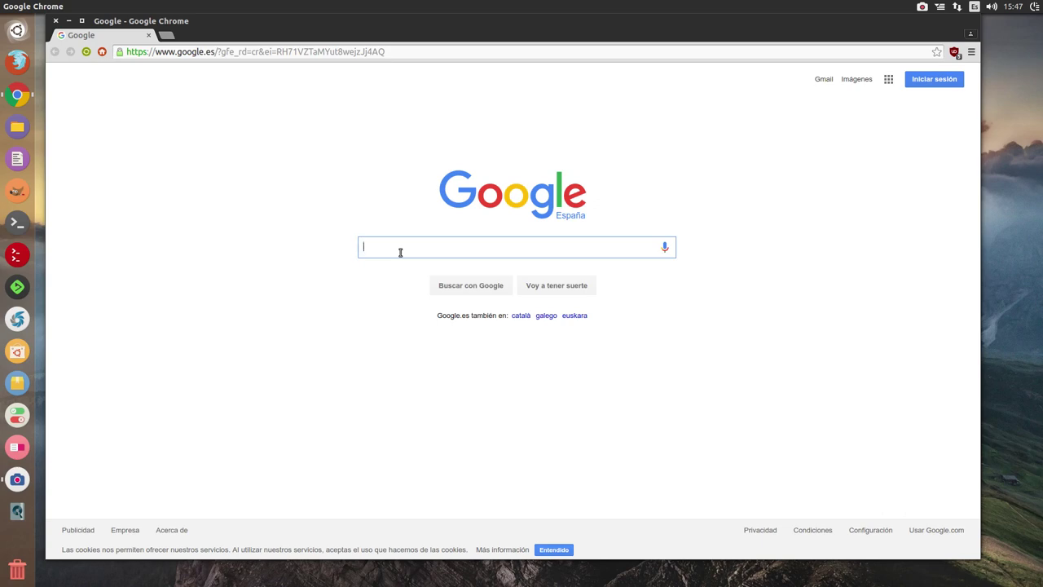
text(han)
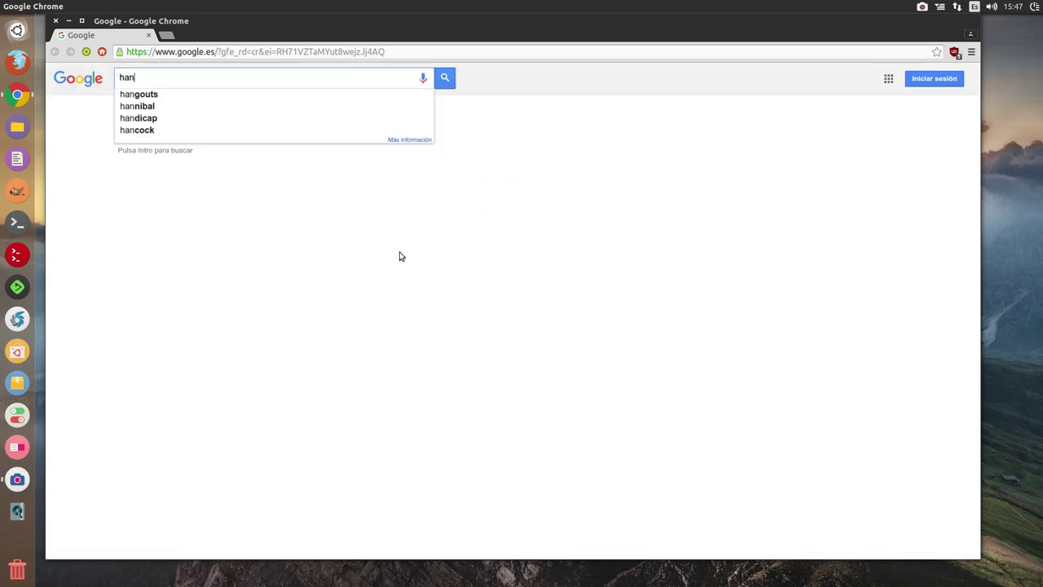
text(d)
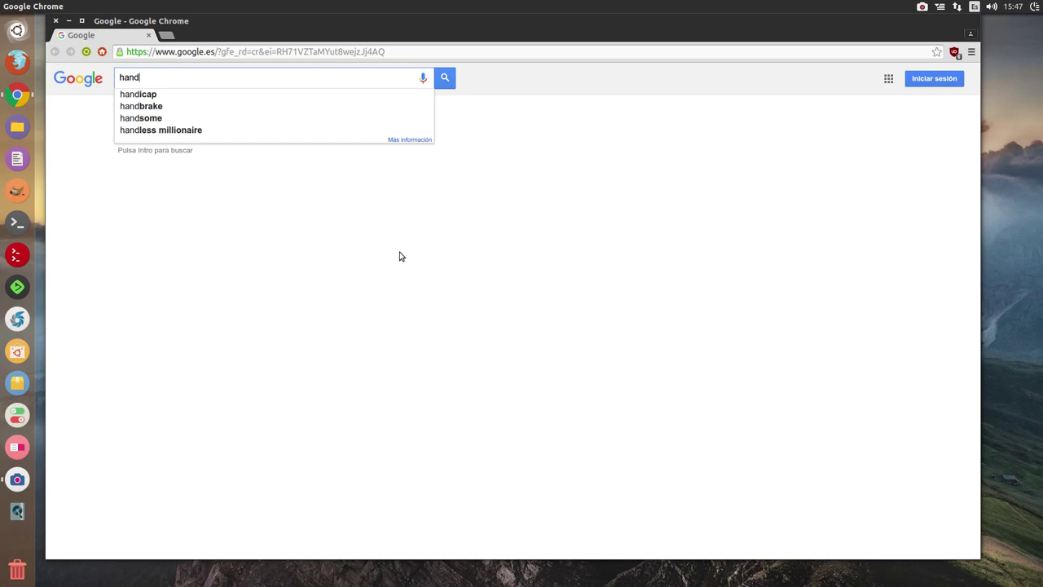
text(brake)
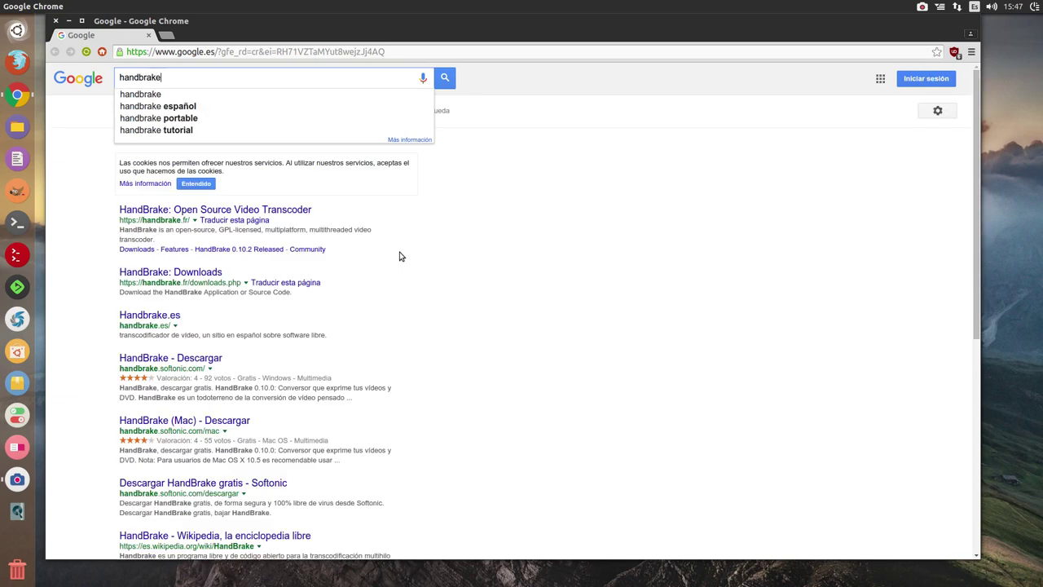
key(Return)
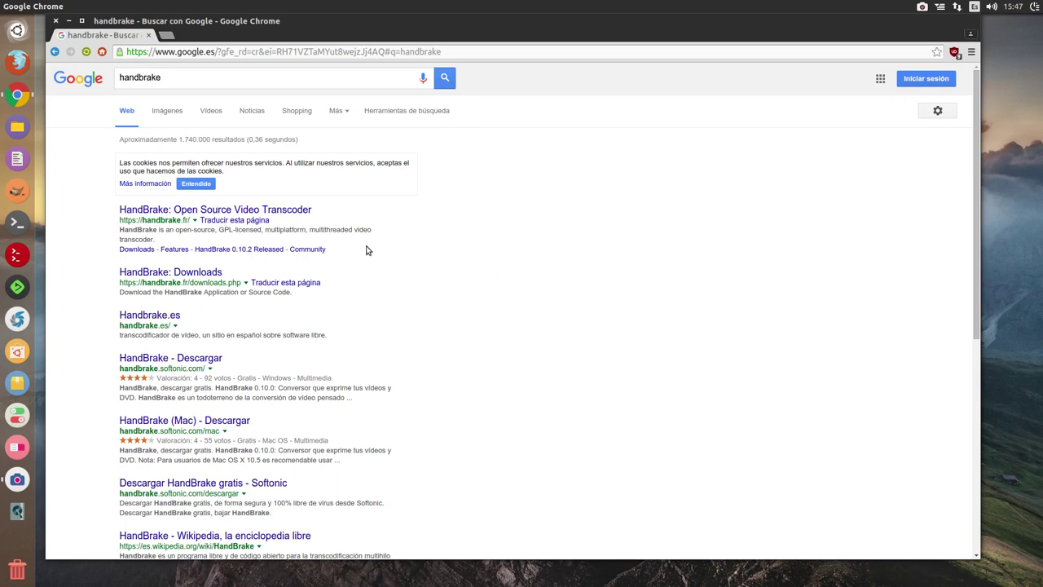
- Open the official handbrake.fr site, follow its Ubuntu download to the HandBrake Releases PPA and read through the PPA page
click(236, 210)
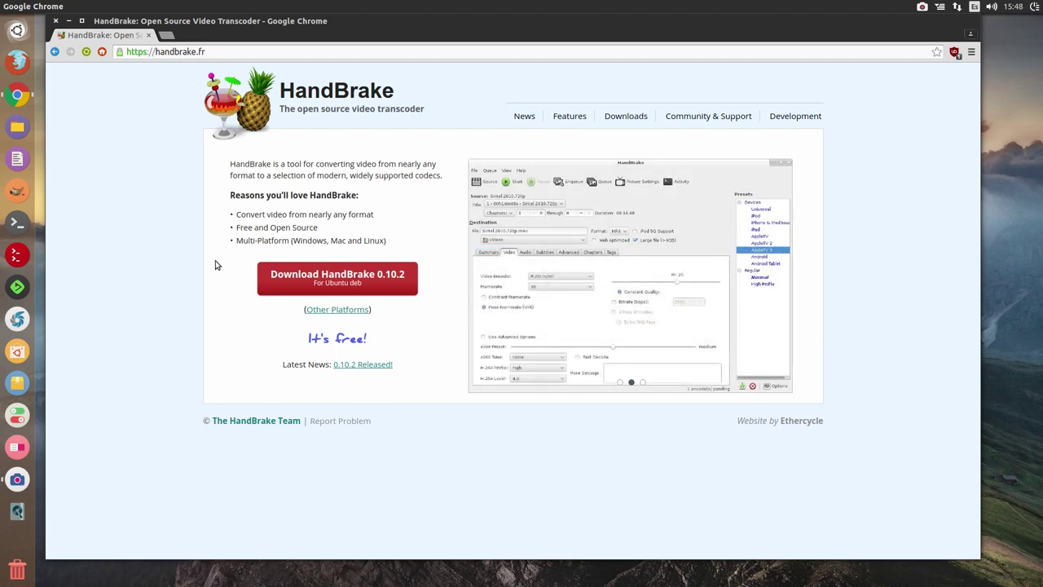
click(313, 275)
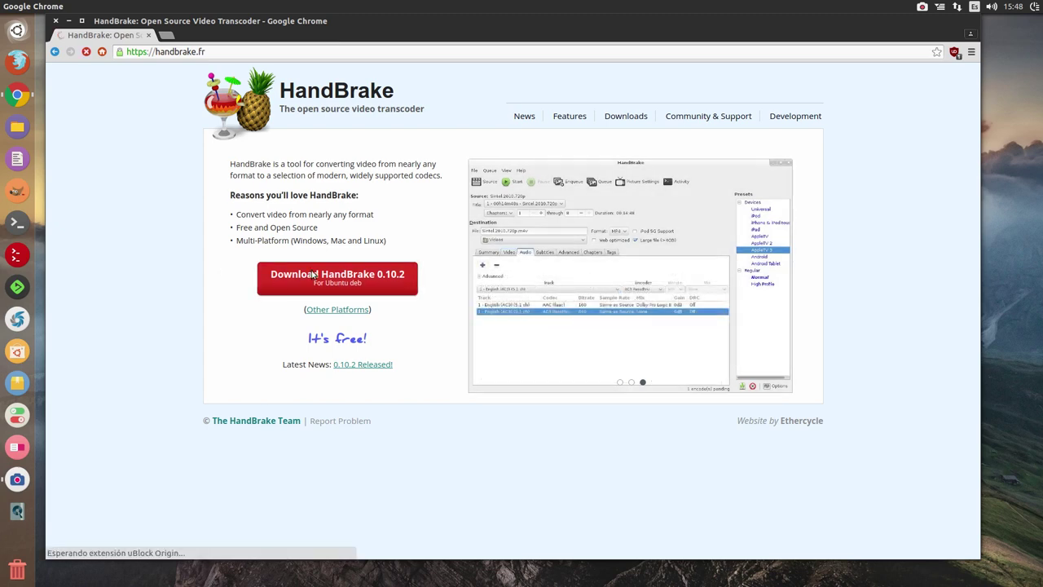
scroll(207, 248, down, 2)
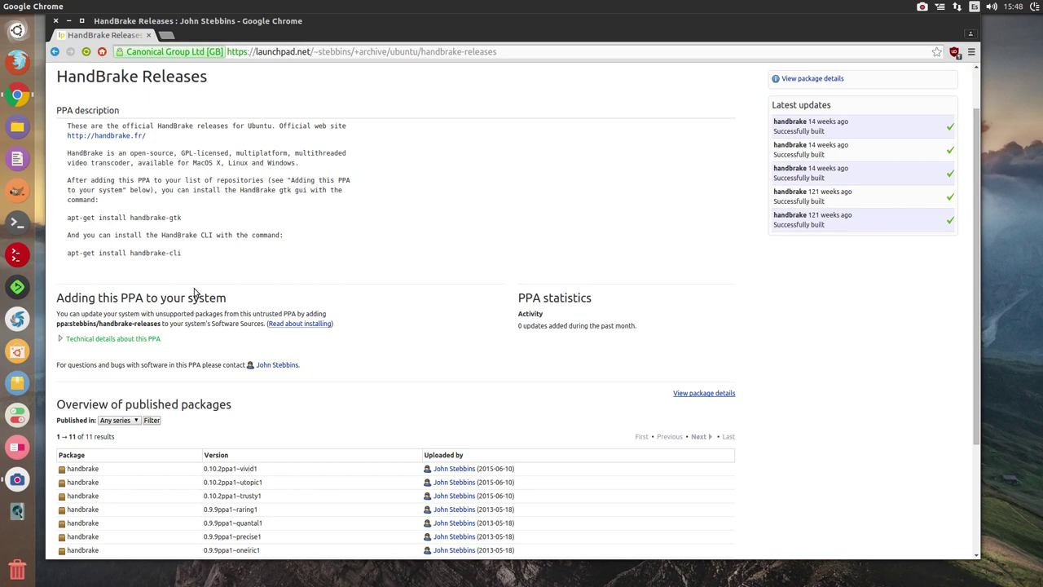
scroll(189, 269, up, 1)
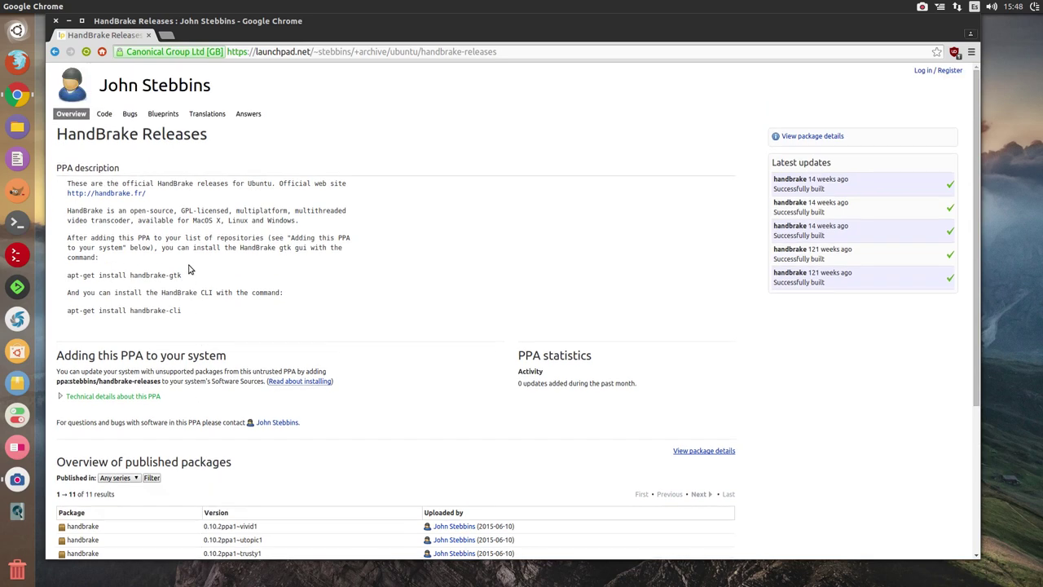
scroll(189, 269, down, 3)
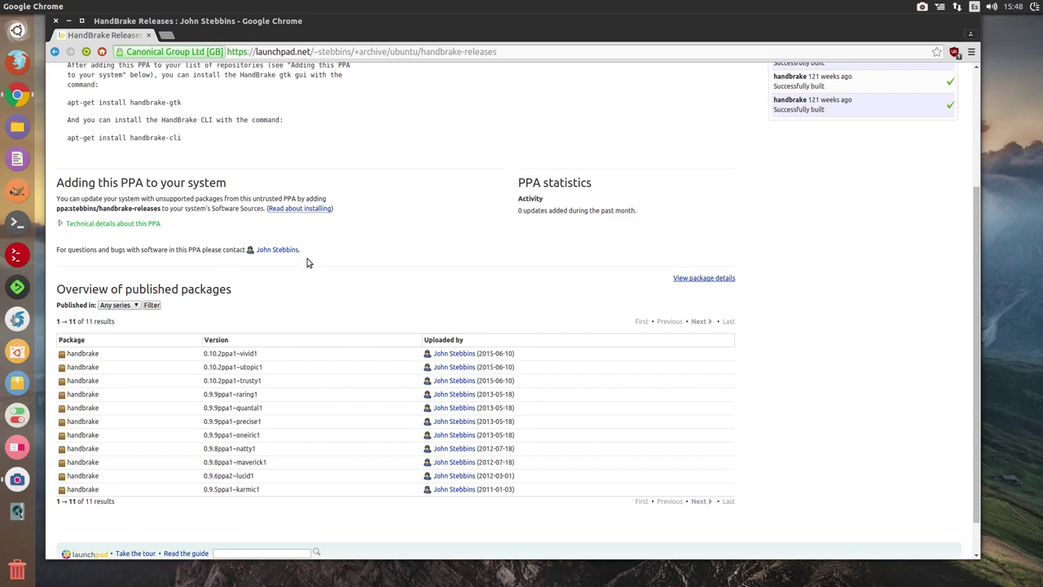
- Open the package details of the HandBrake Releases PPA and expand the handbrake 0.10.2ppa1~trusty1 entry
click(691, 278)
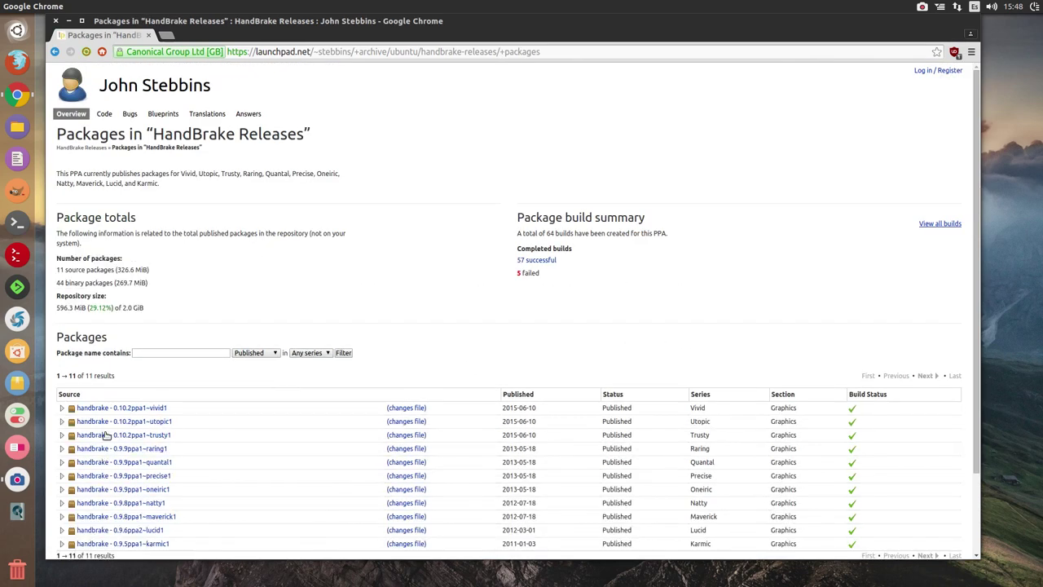
scroll(109, 434, down, 1)
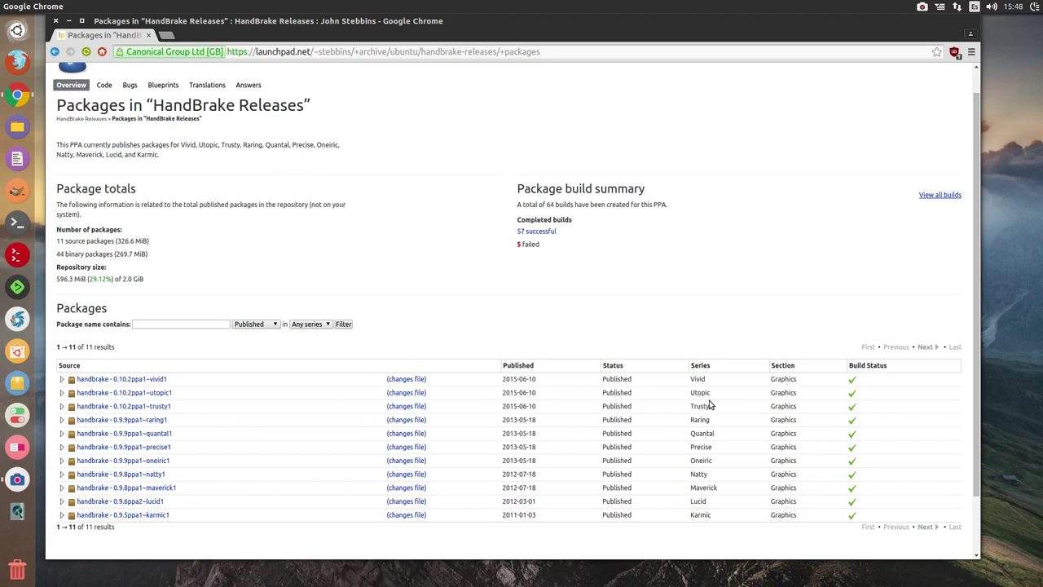
click(63, 407)
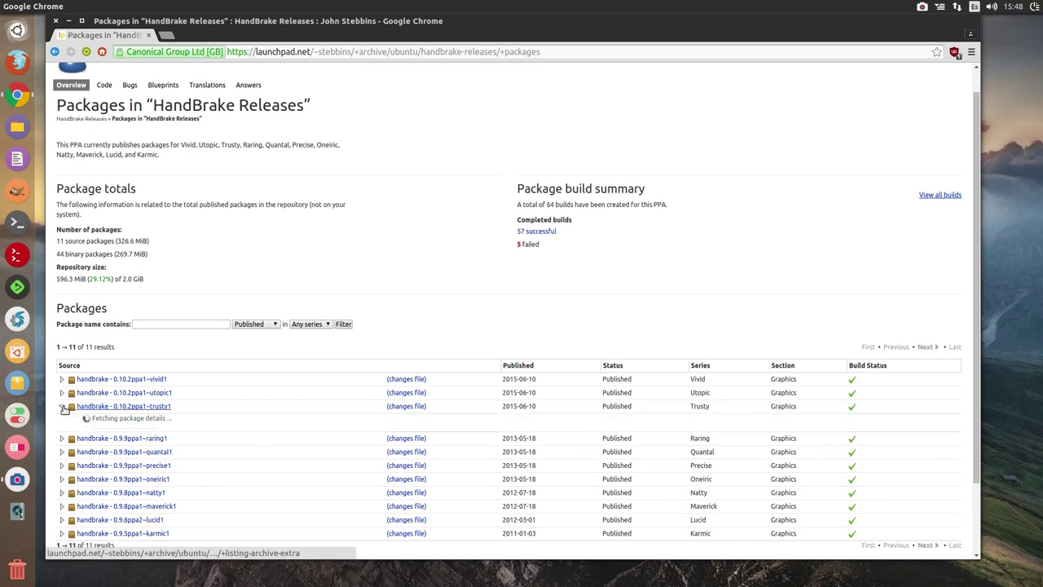
- Look through the changelog, builds and package files of the expanded trusty1 entry and return to the HandBrake Releases PPA overview
scroll(194, 355, down, 5)
scroll(196, 355, down, 5)
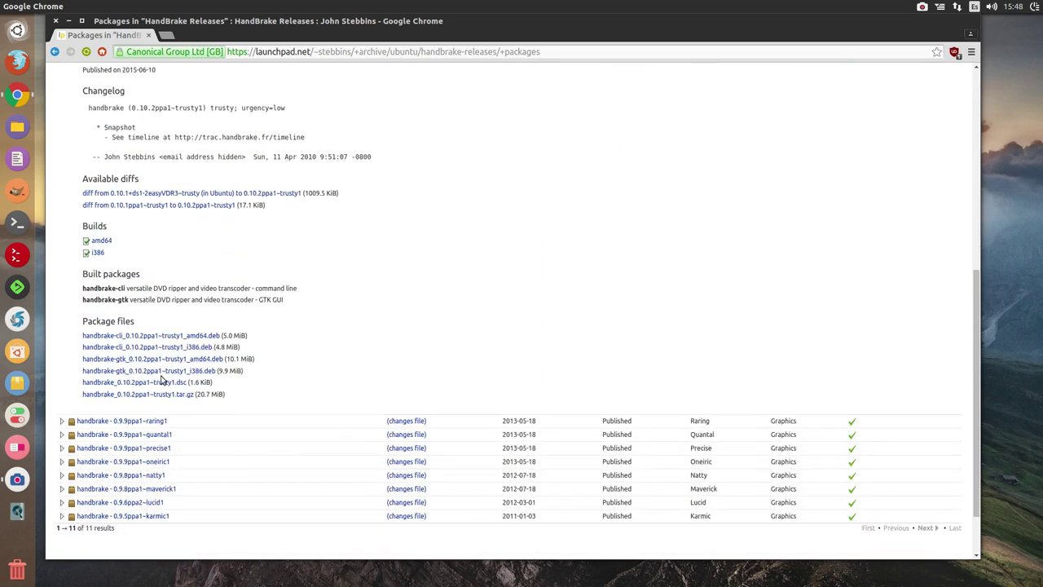
scroll(143, 244, up, 5)
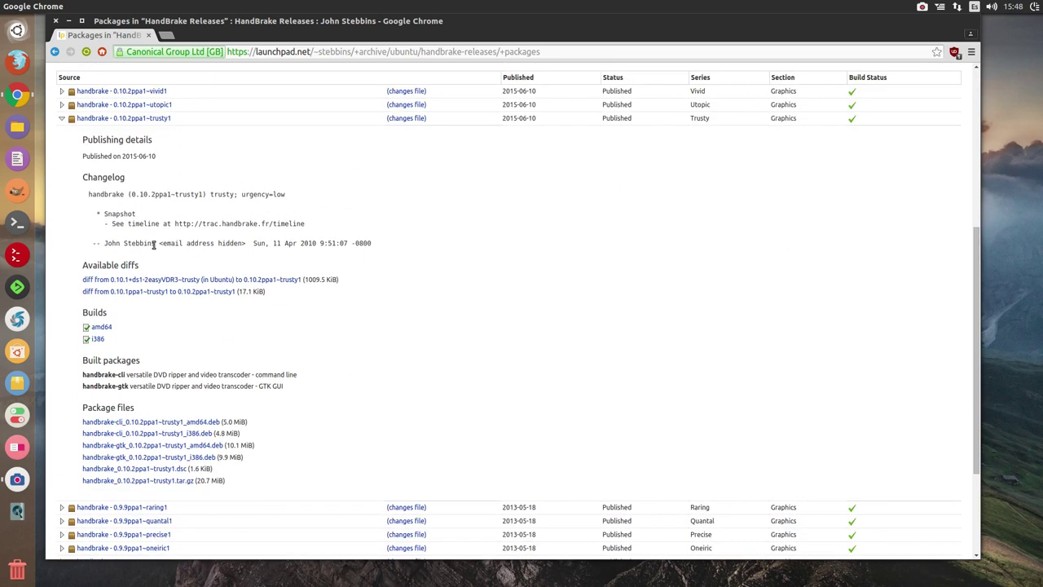
click(54, 52)
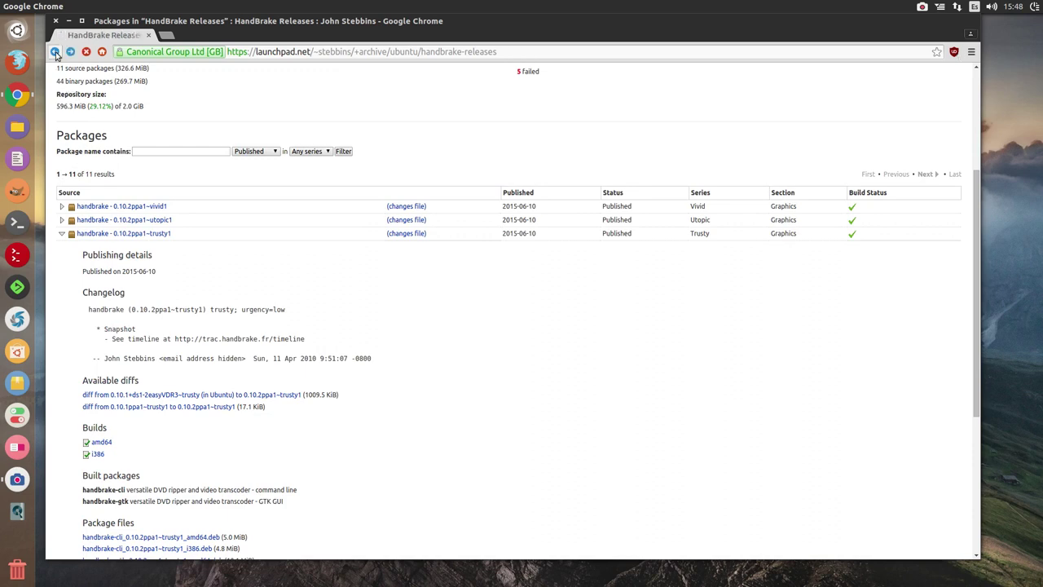
scroll(149, 168, up, 3)
scroll(219, 236, up, 1)
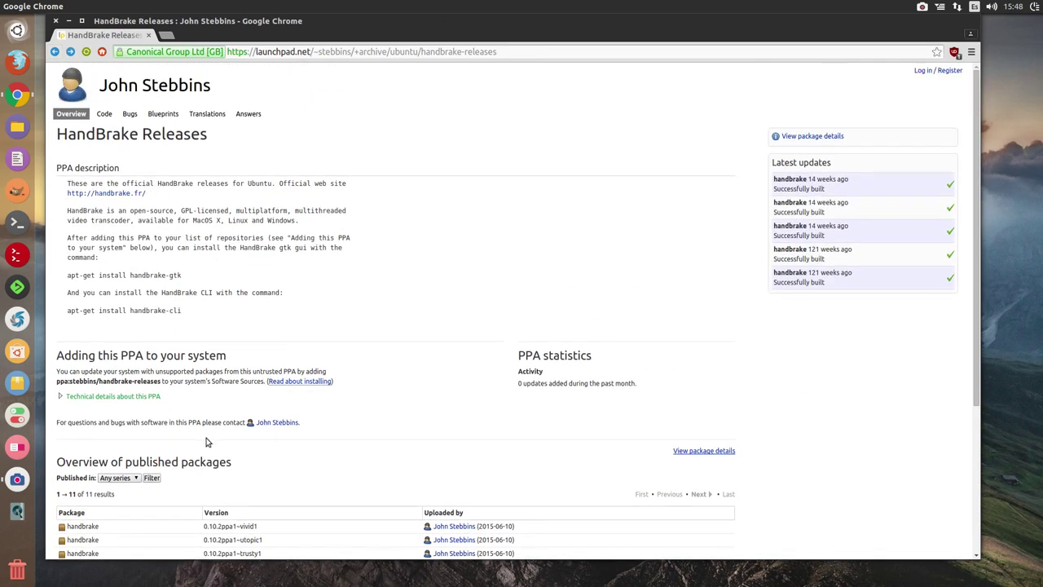
- Open the system settings, bring the HandBrake PPA page back to the front and highlight its ppa: address
drag(163, 381, 54, 381)
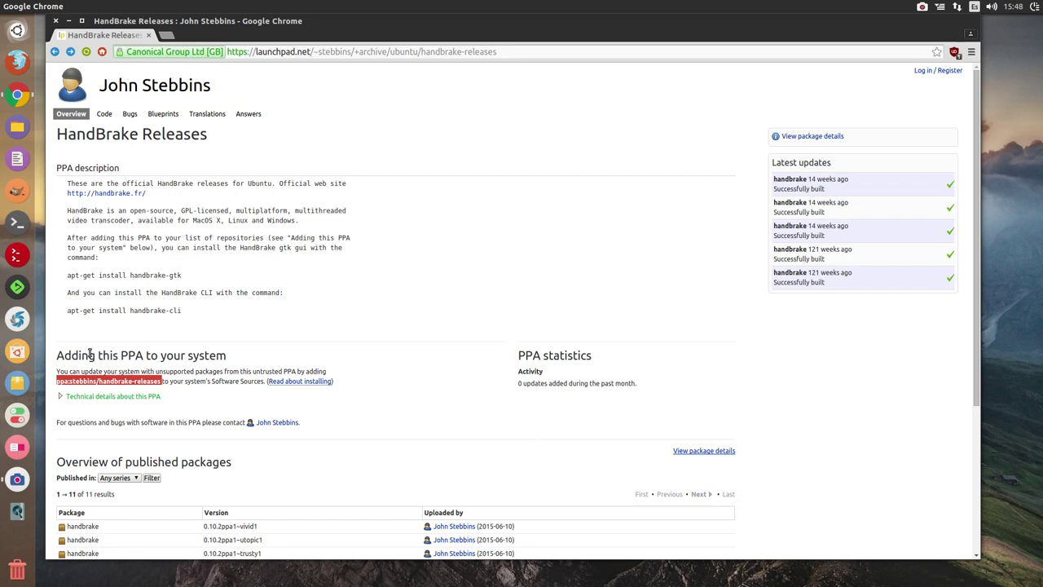
click(1019, 5)
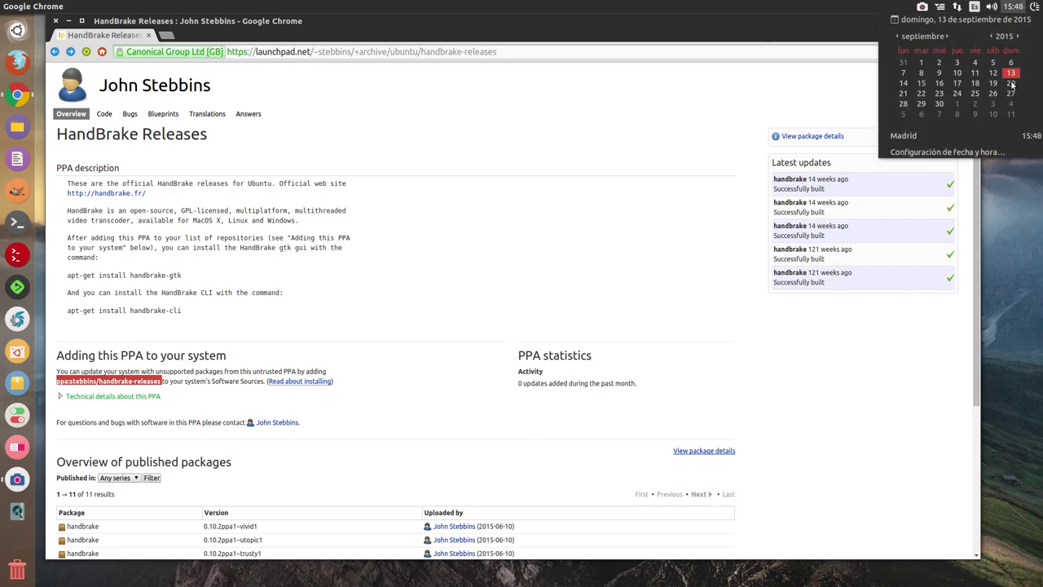
mouse_move(1034, 6)
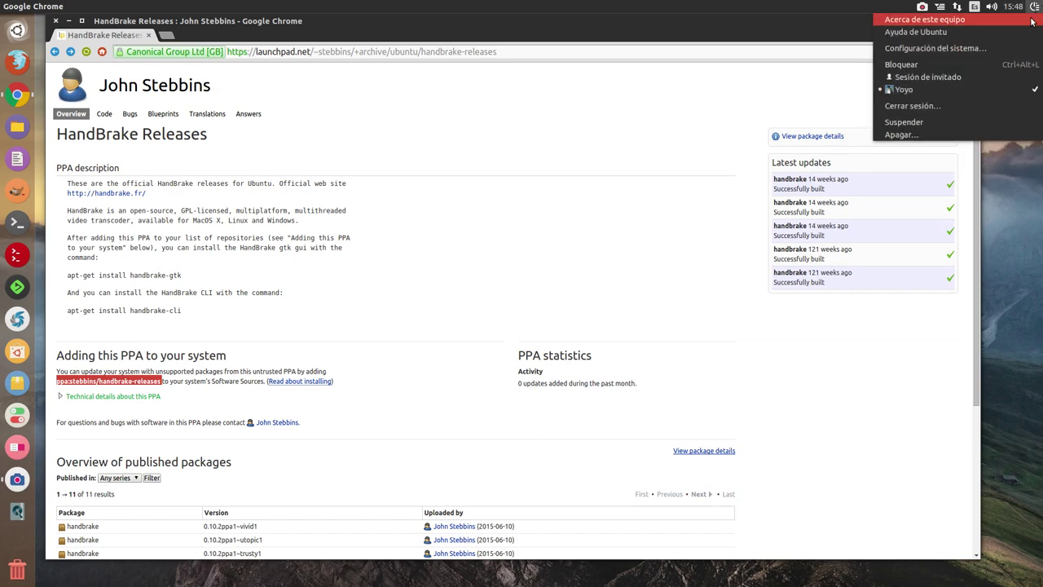
click(956, 49)
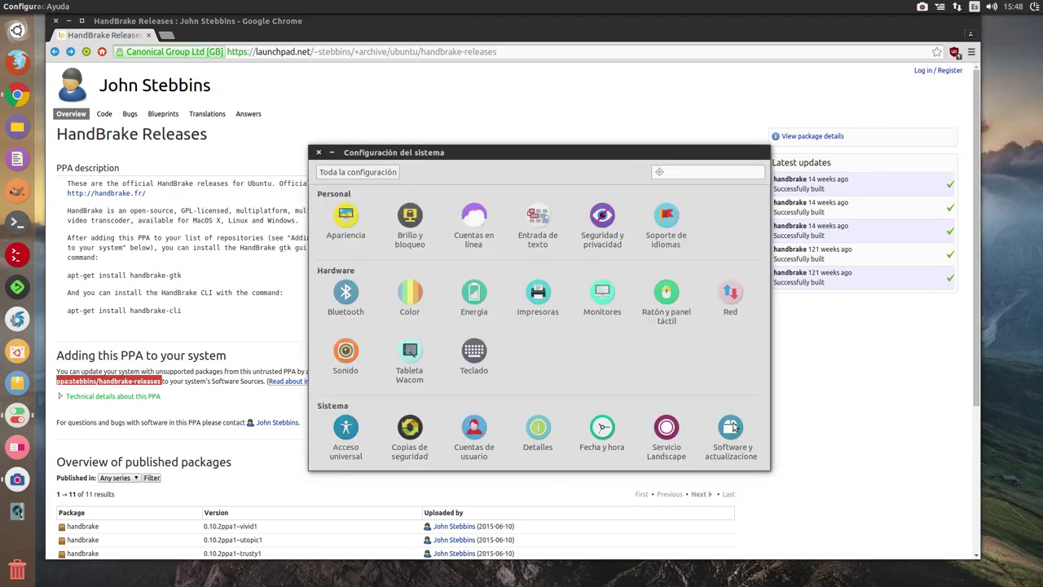
click(651, 109)
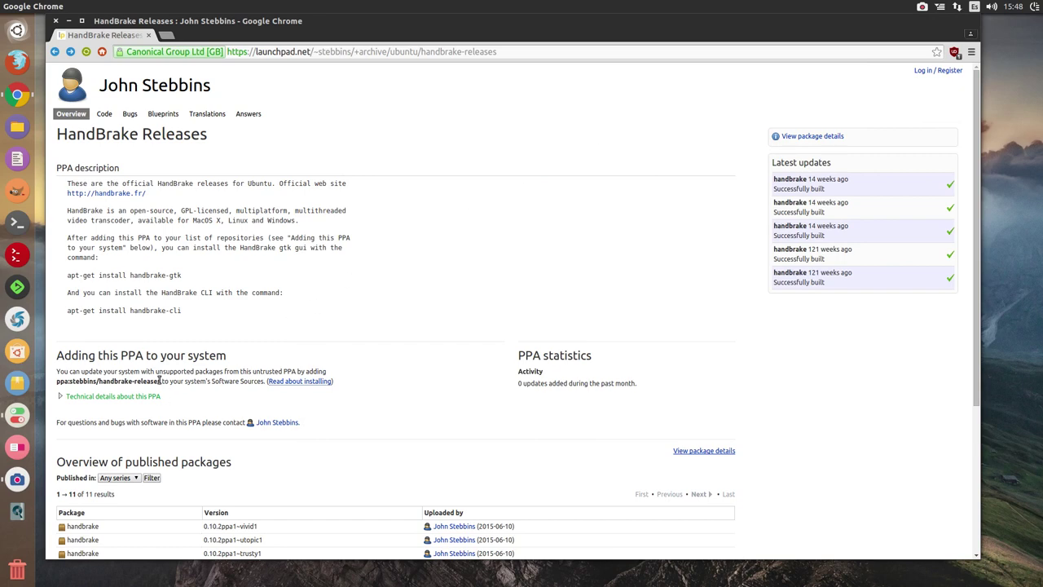
drag(161, 382, 56, 385)
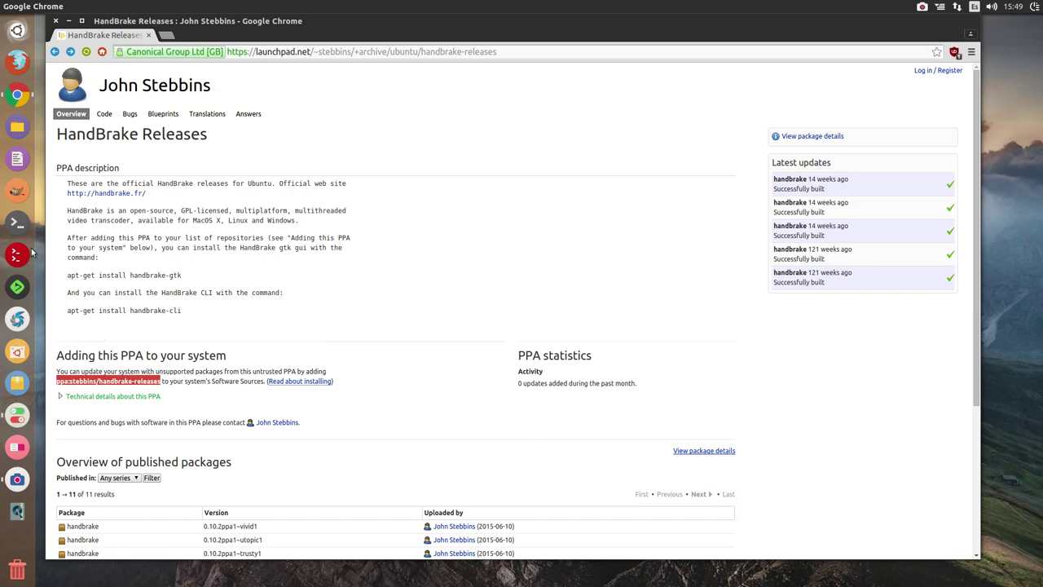
- Minimize the browser, open Software y actualizaciones from the system settings and show its Otro software repository list
click(68, 20)
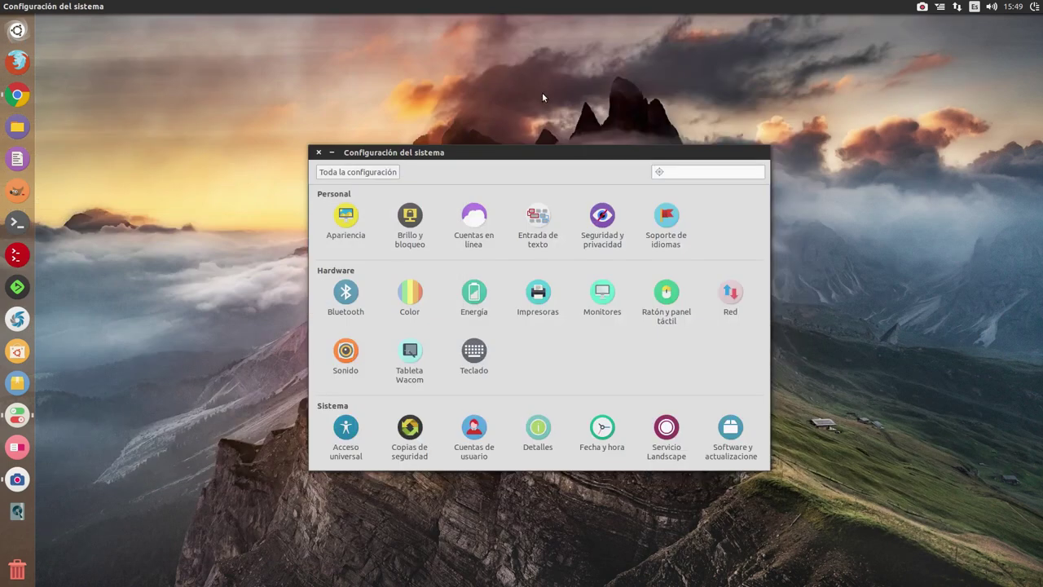
drag(542, 154, 407, 80)
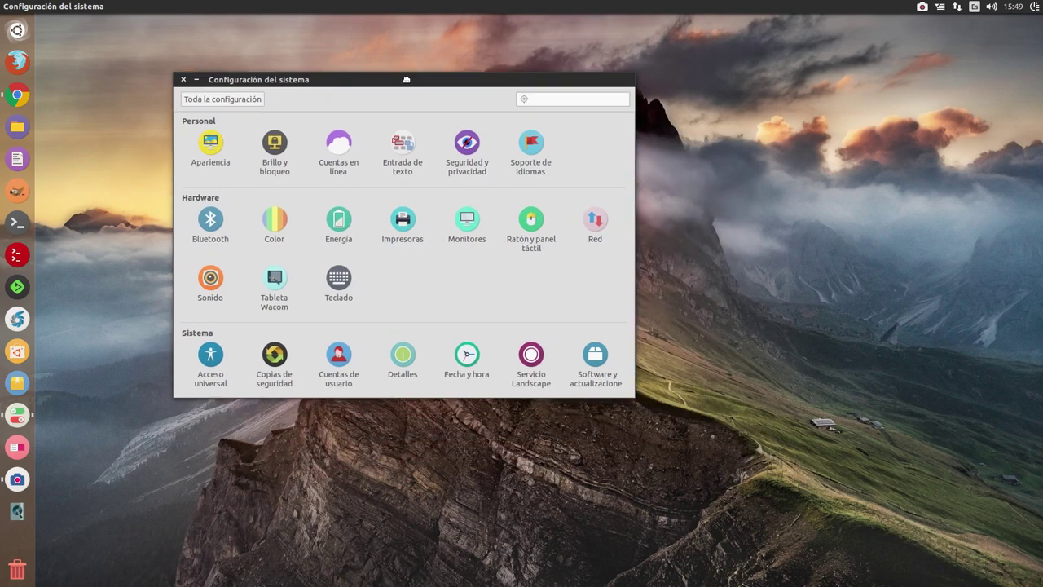
click(595, 353)
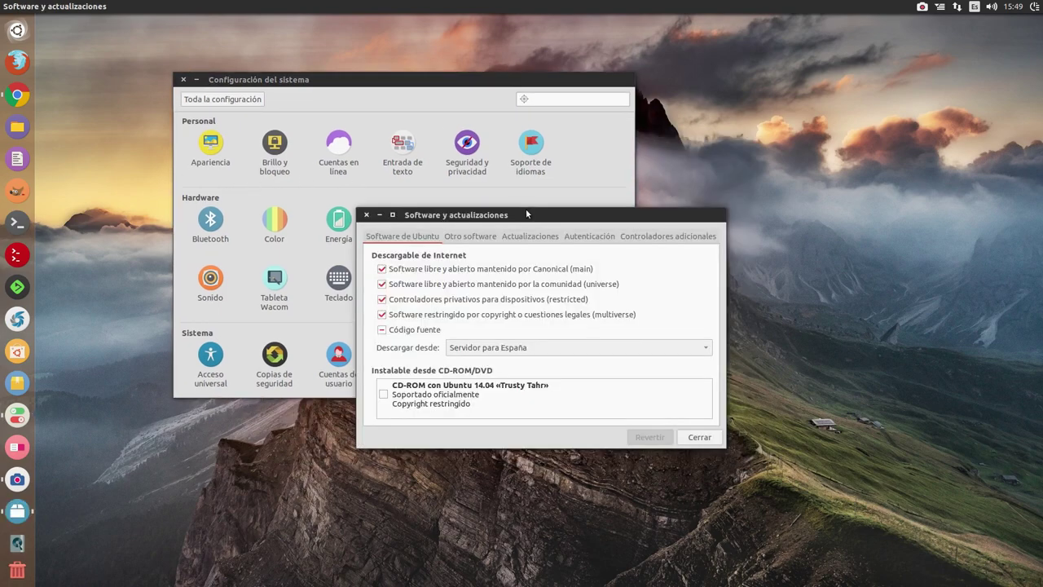
drag(527, 223, 300, 56)
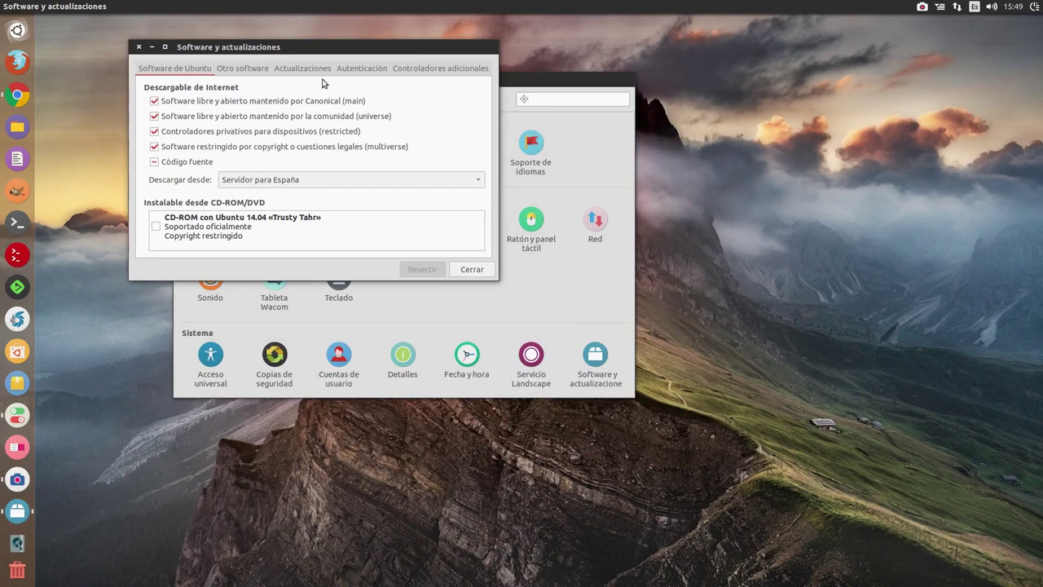
click(243, 70)
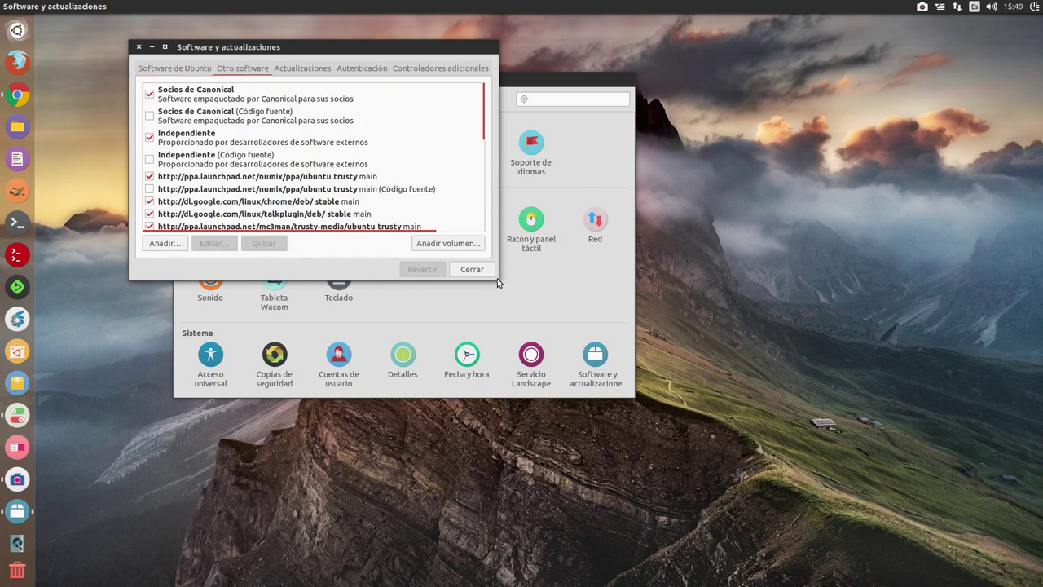
- Enlarge and reposition the Software y actualizaciones window to show the full repository list, and minimize the system settings behind it
drag(497, 278, 743, 554)
drag(375, 47, 498, 38)
click(197, 79)
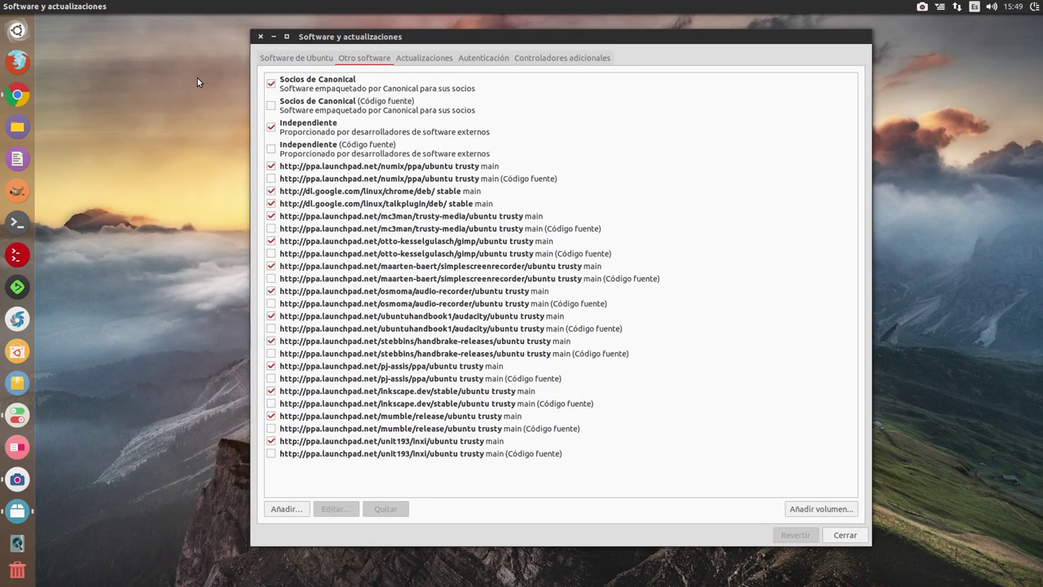
drag(423, 36, 328, 37)
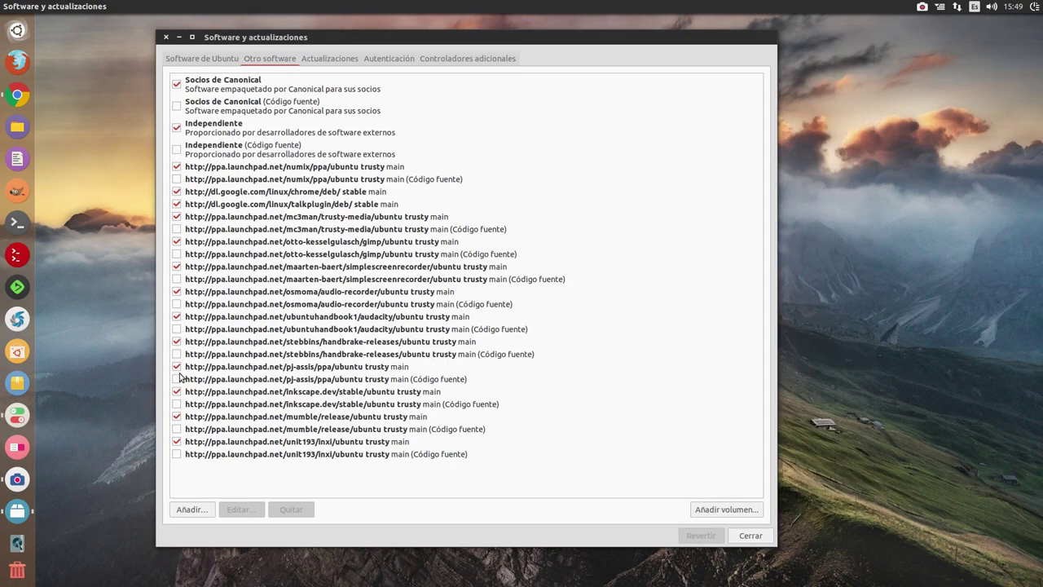
- Go through the added third-party repositories, including Inkscape, Numix, Chrome, GIMP, SimpleScreenRecorder, Audacity, HandBrake, Mumble and inxi, highlighting entries without changing them
click(252, 395)
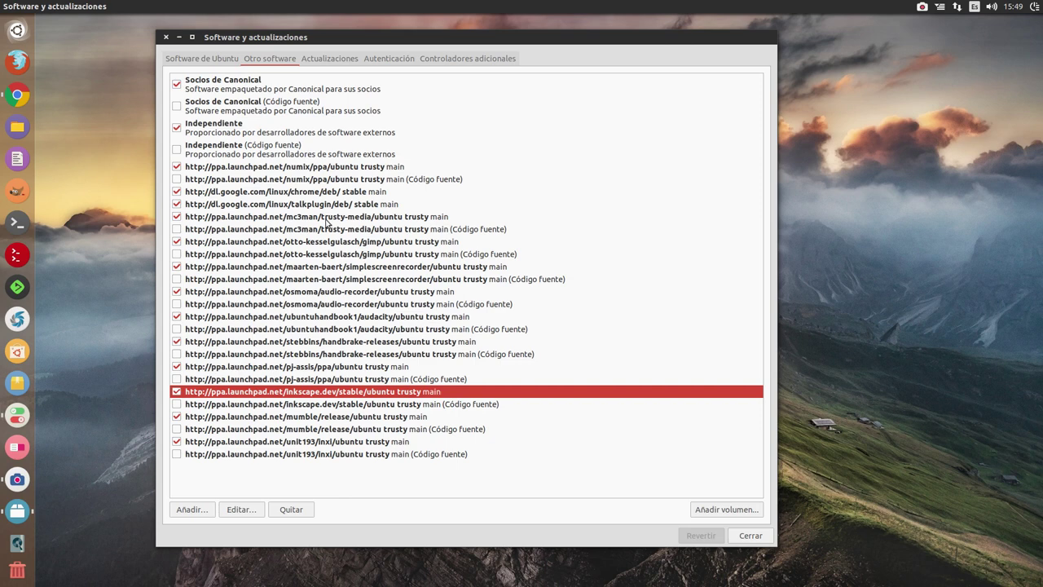
click(323, 169)
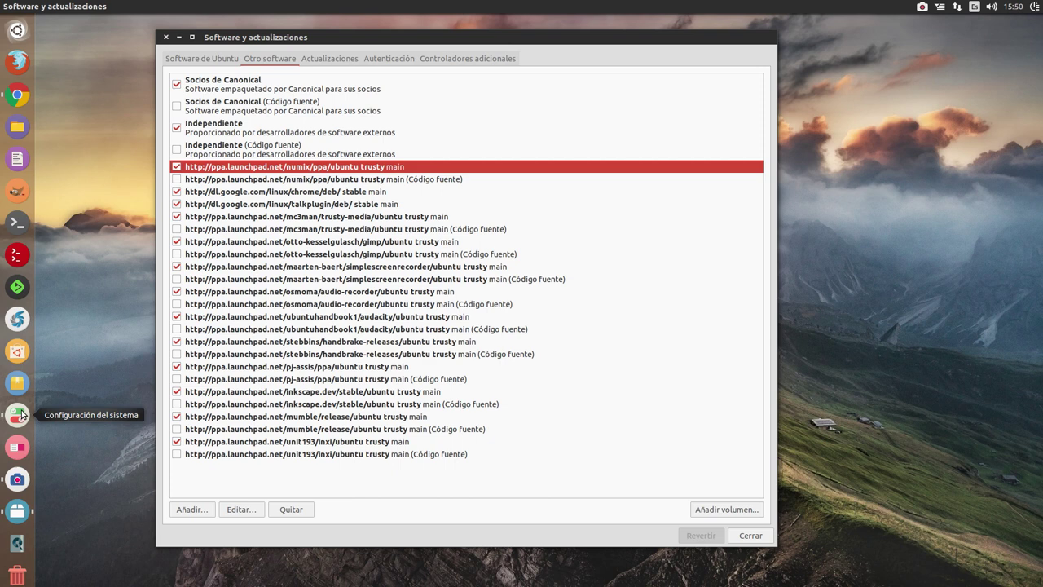
click(284, 195)
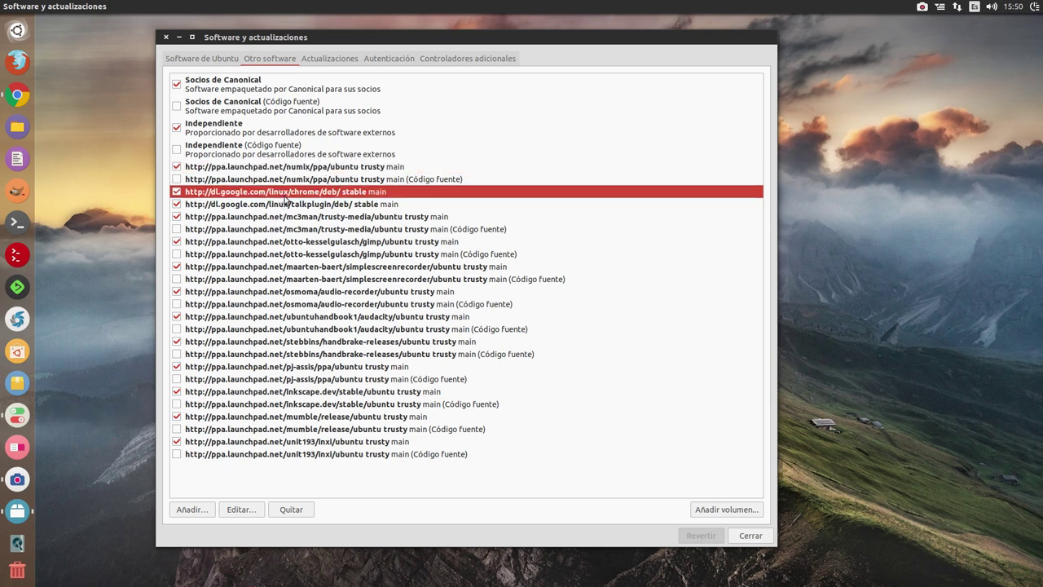
click(342, 217)
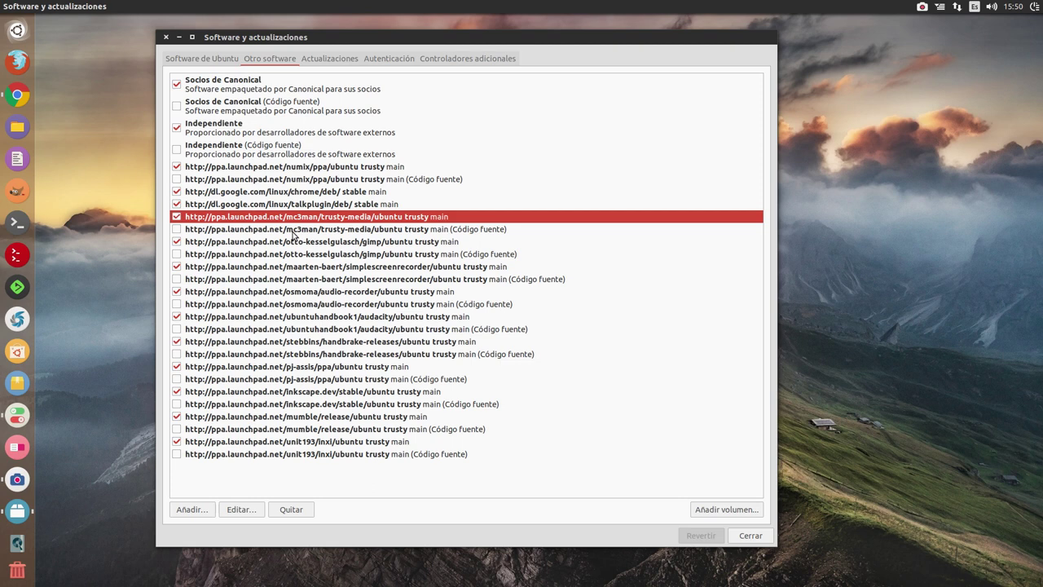
click(414, 242)
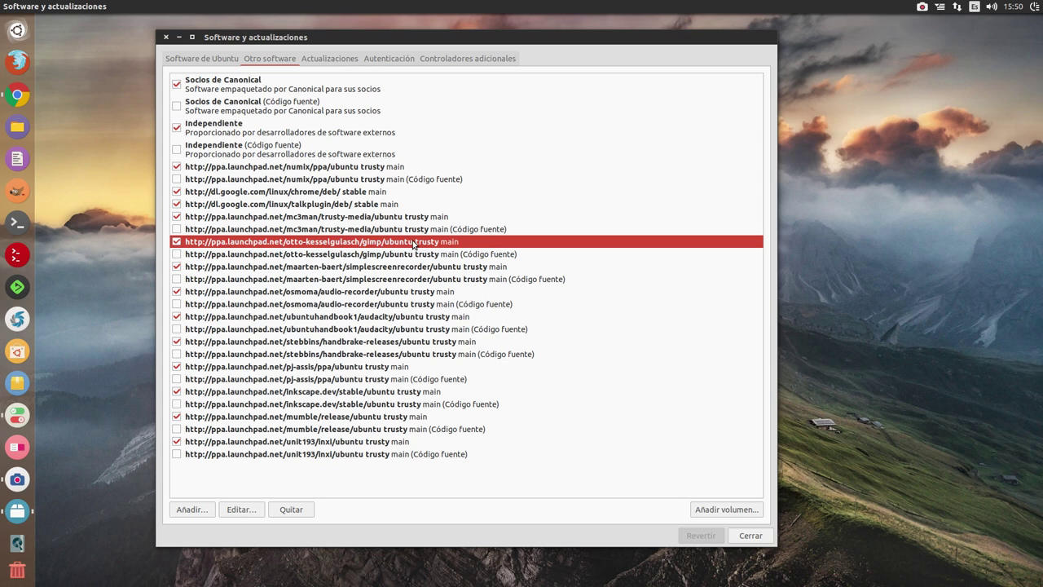
click(405, 268)
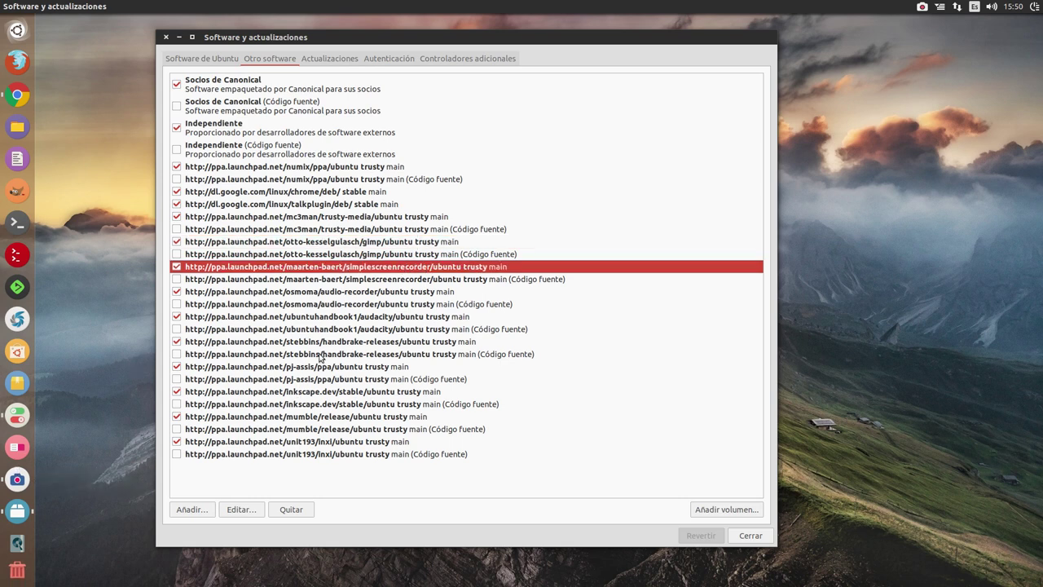
click(338, 282)
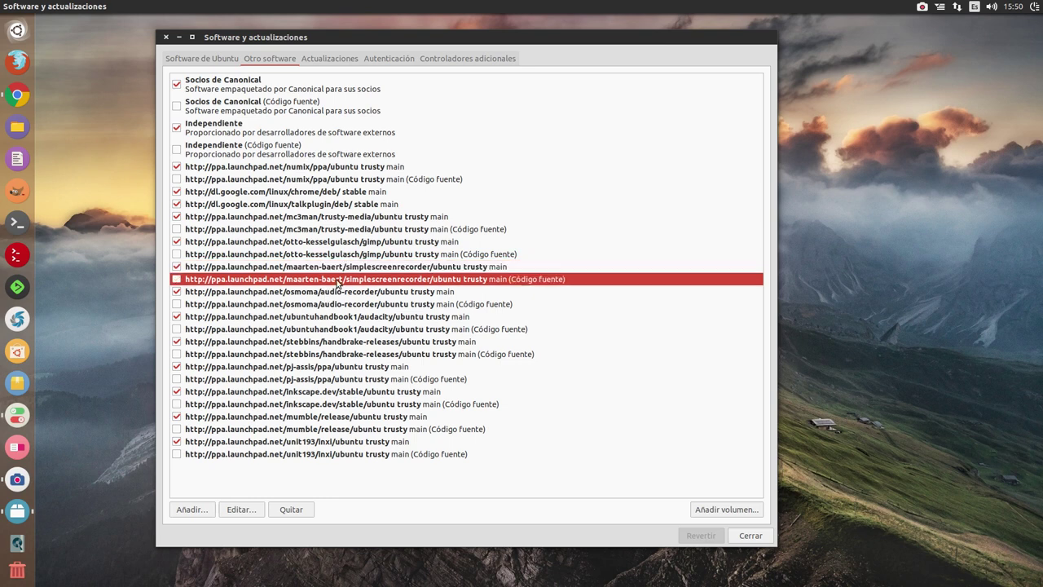
click(334, 293)
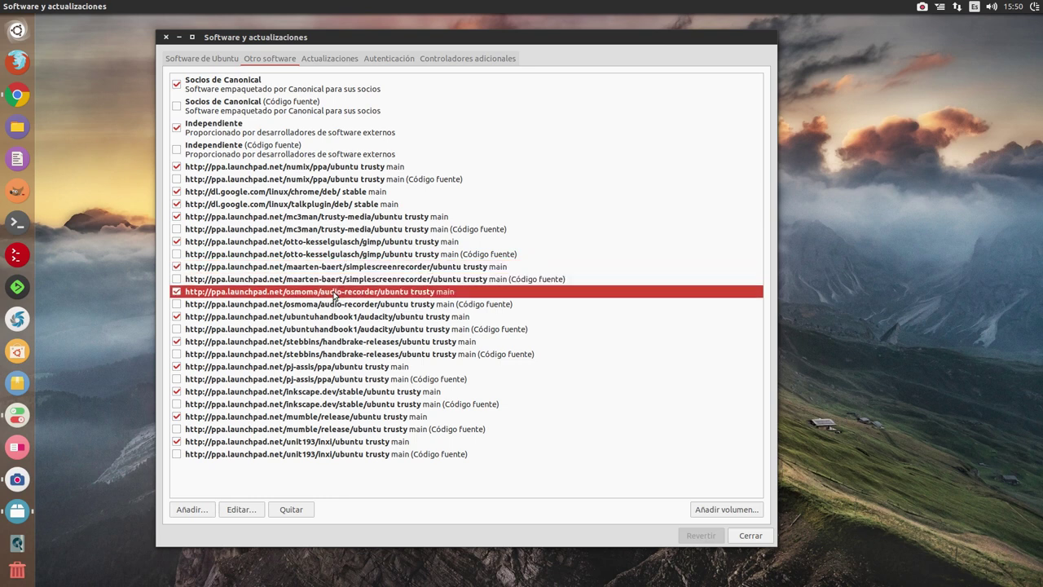
click(375, 317)
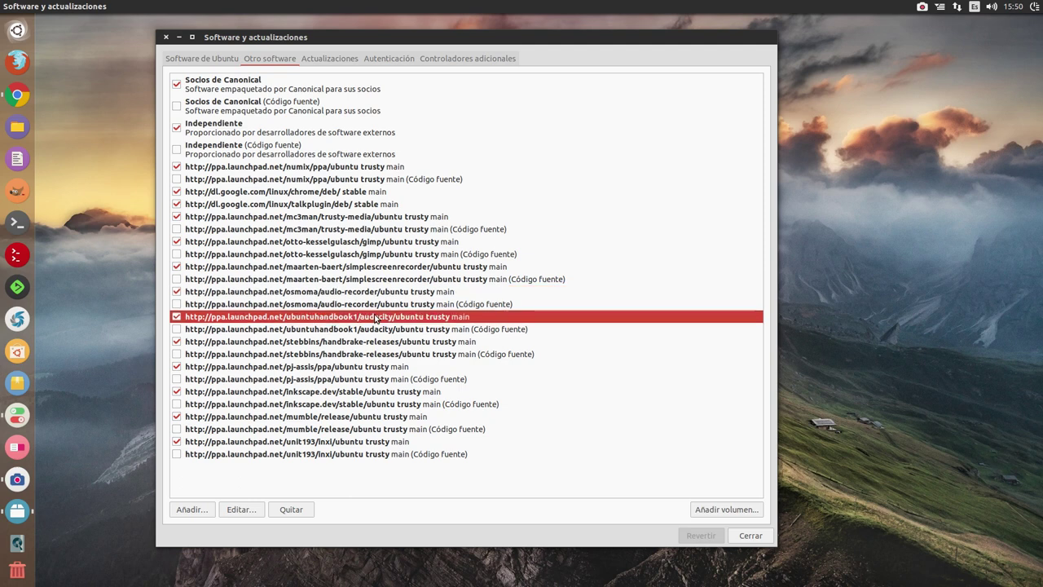
click(373, 343)
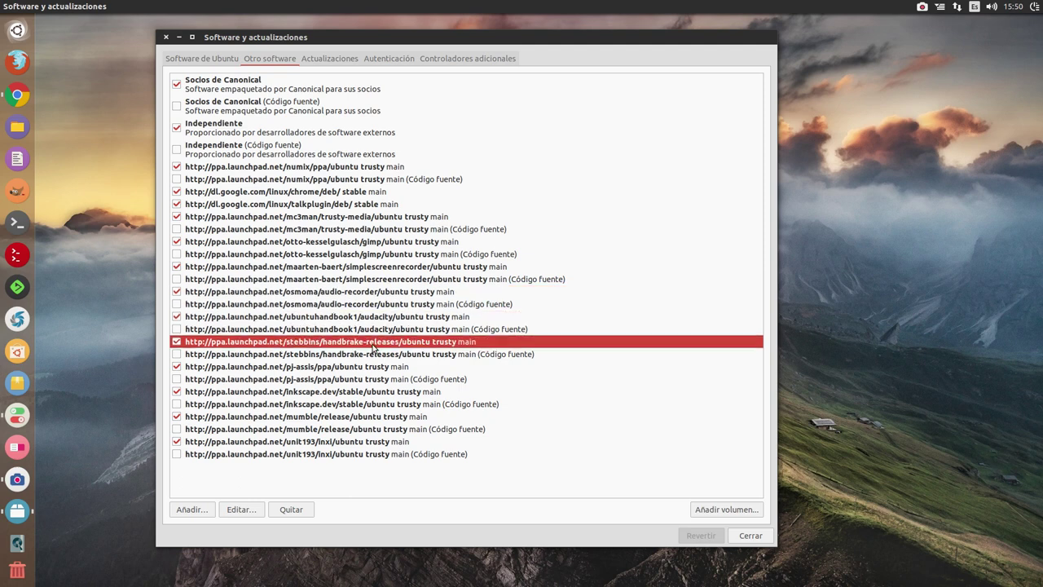
click(329, 380)
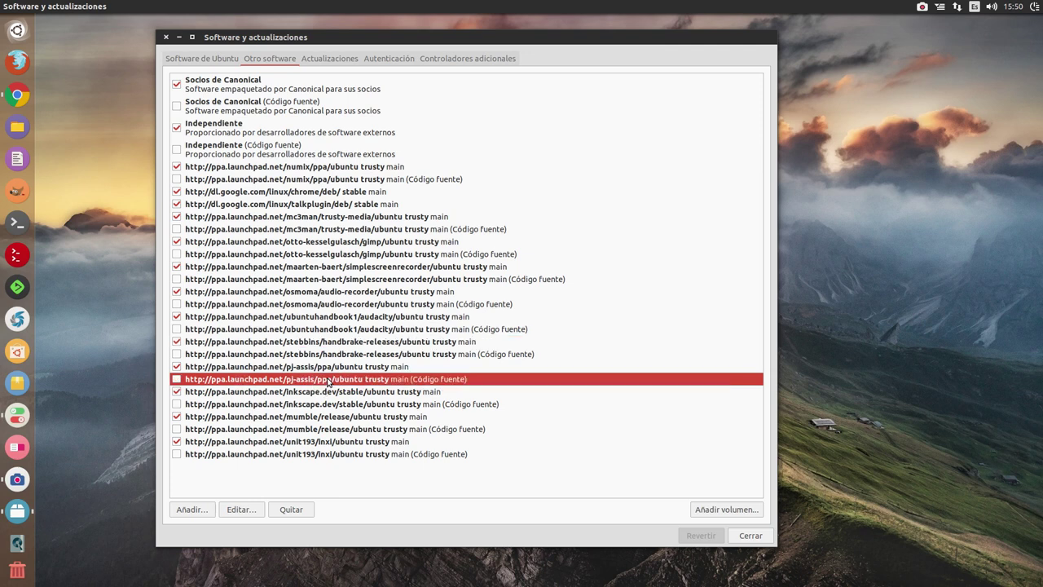
click(378, 418)
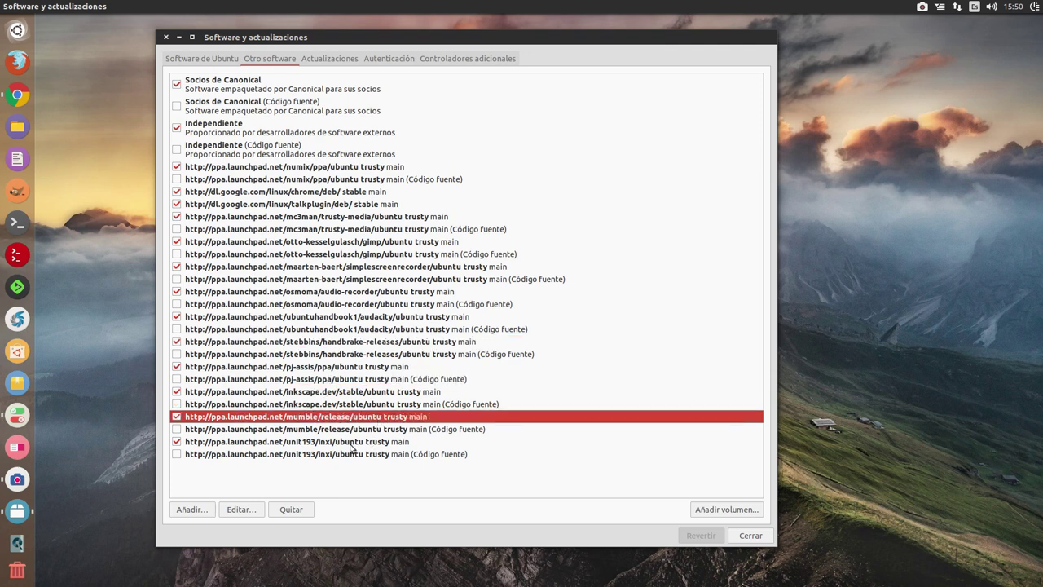
click(352, 444)
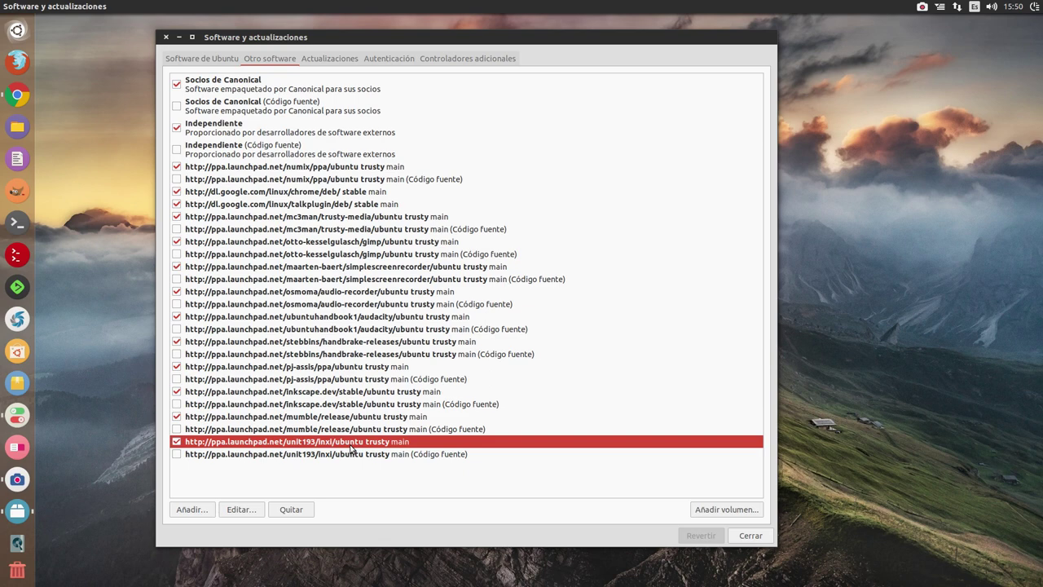
- Minimize the repository settings, switch to Chrome, search Google for simplescreenrecorder and open the program's official main page
click(178, 37)
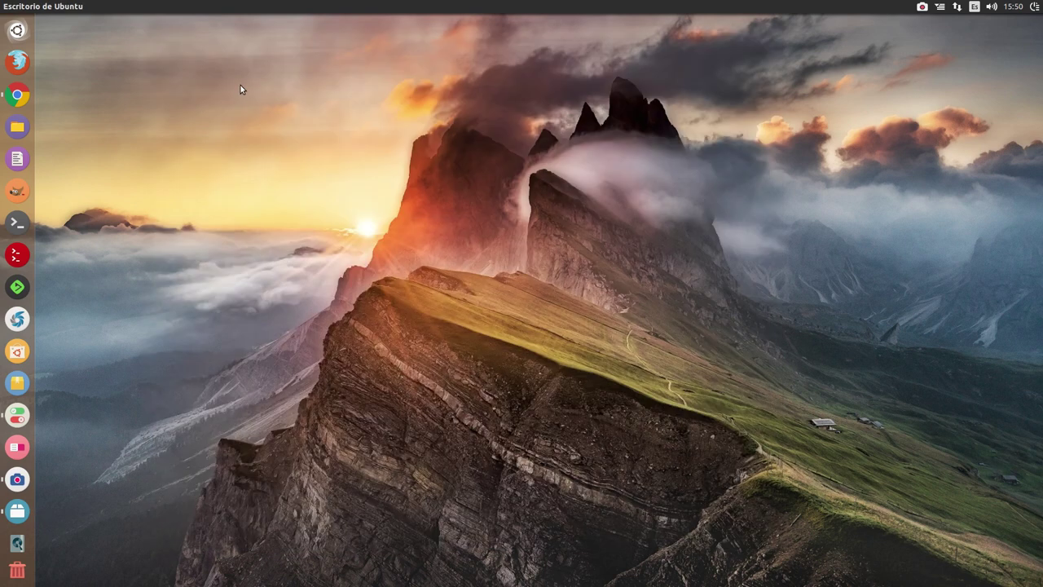
click(17, 95)
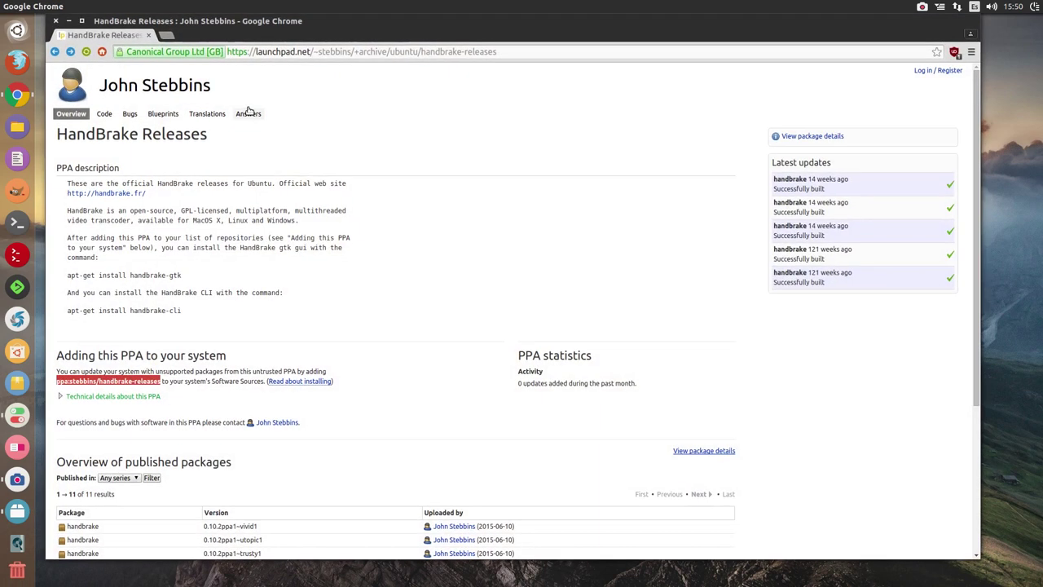
click(101, 52)
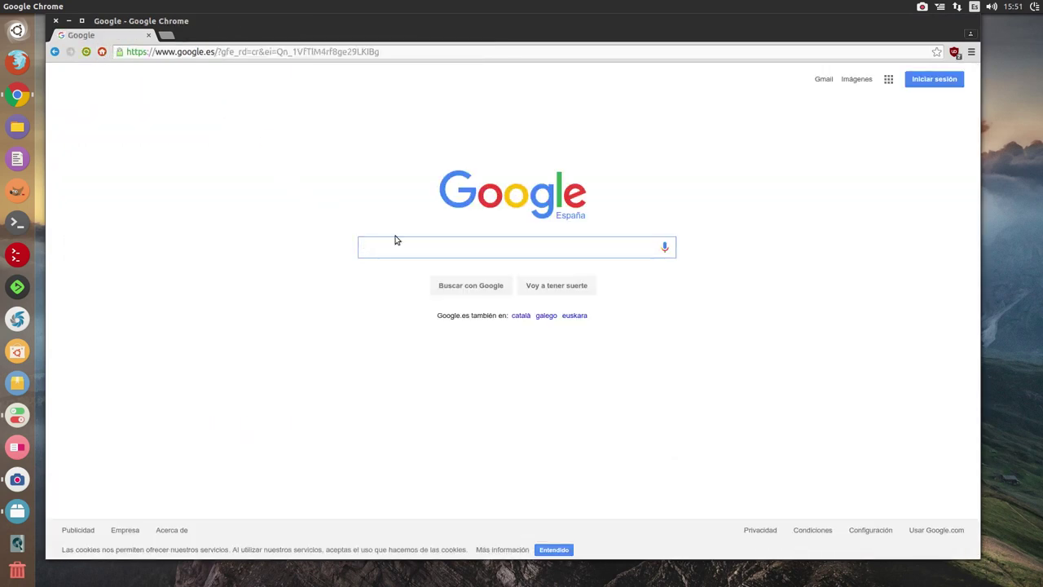
text(simple)
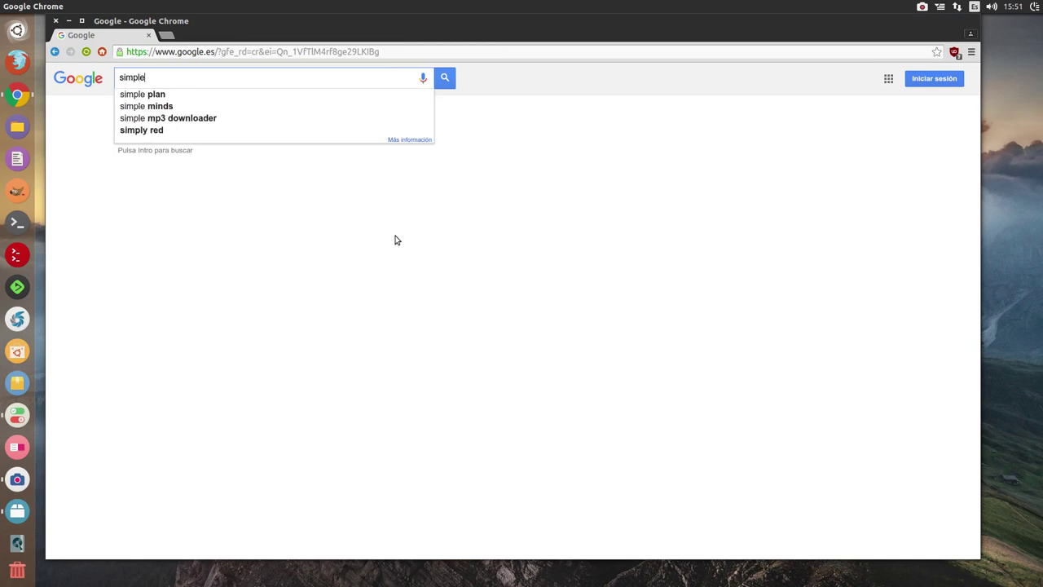
text(scre)
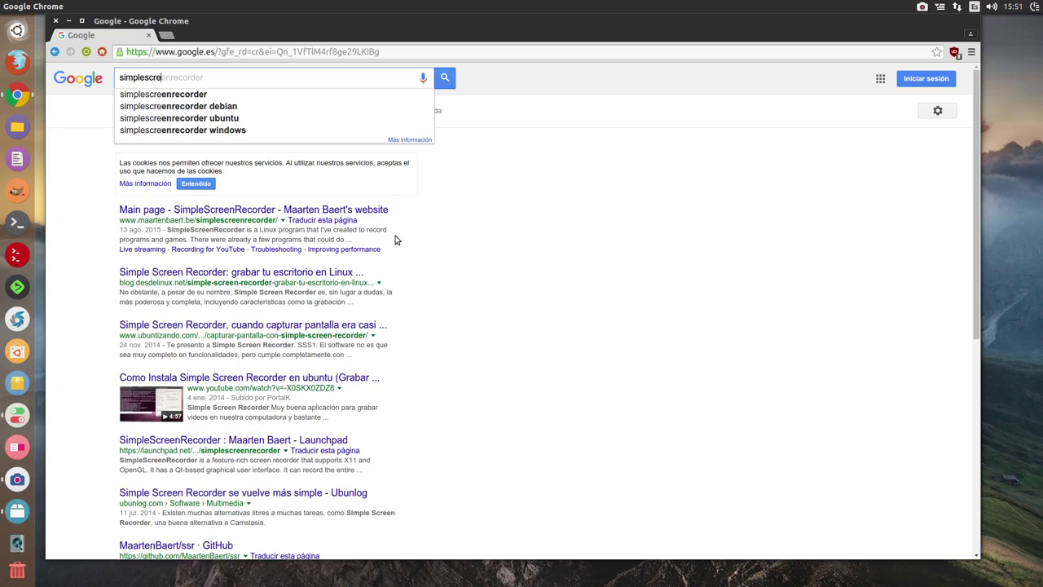
click(203, 212)
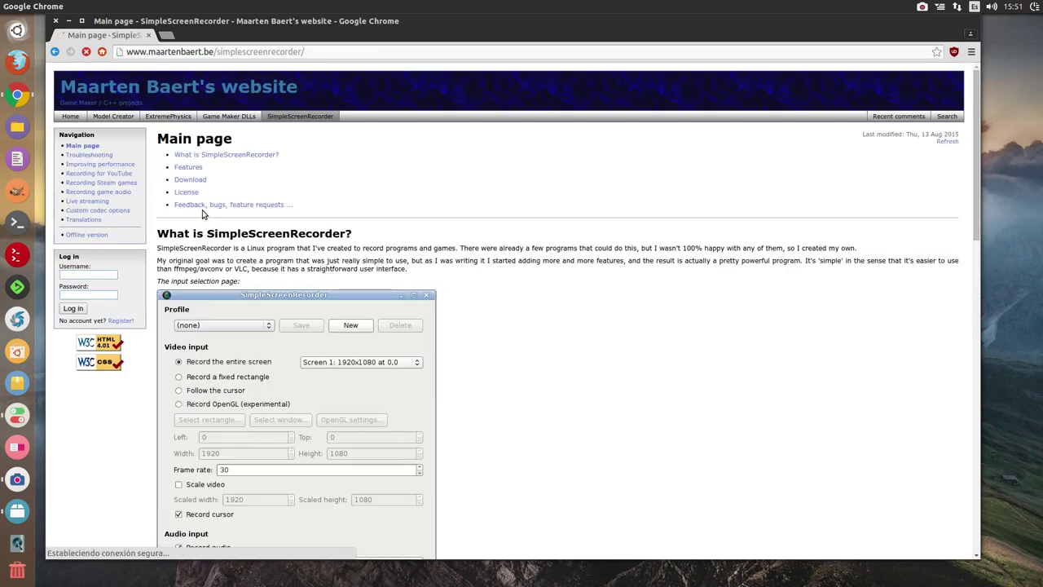
scroll(207, 216, down, 3)
scroll(208, 216, up, 5)
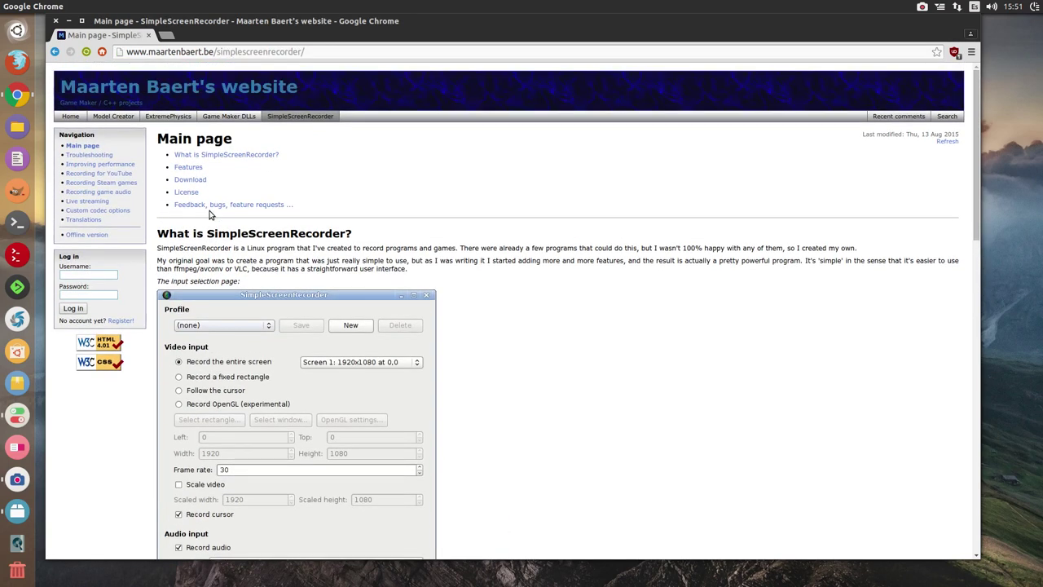
- Show the running SimpleScreenRecorder window, minimize it, and go through the web page down to the Download section
click(16, 482)
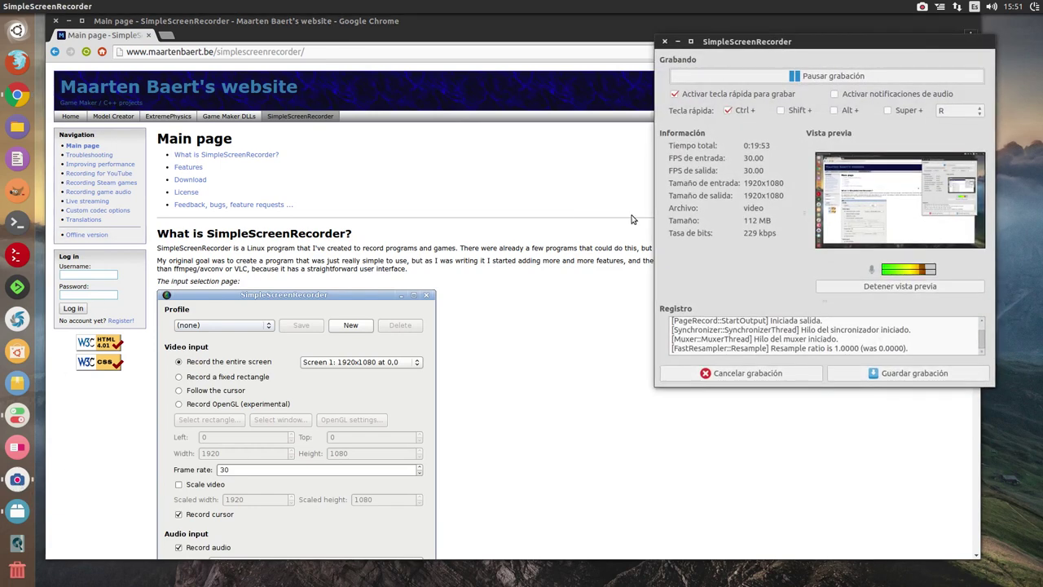
click(678, 42)
scroll(342, 239, down, 2)
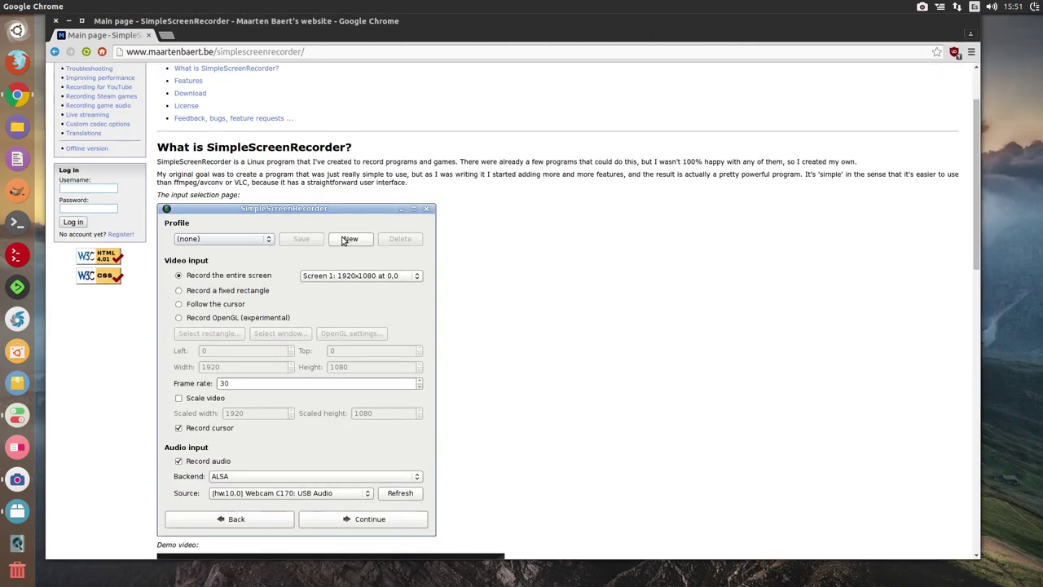
scroll(342, 239, down, 2)
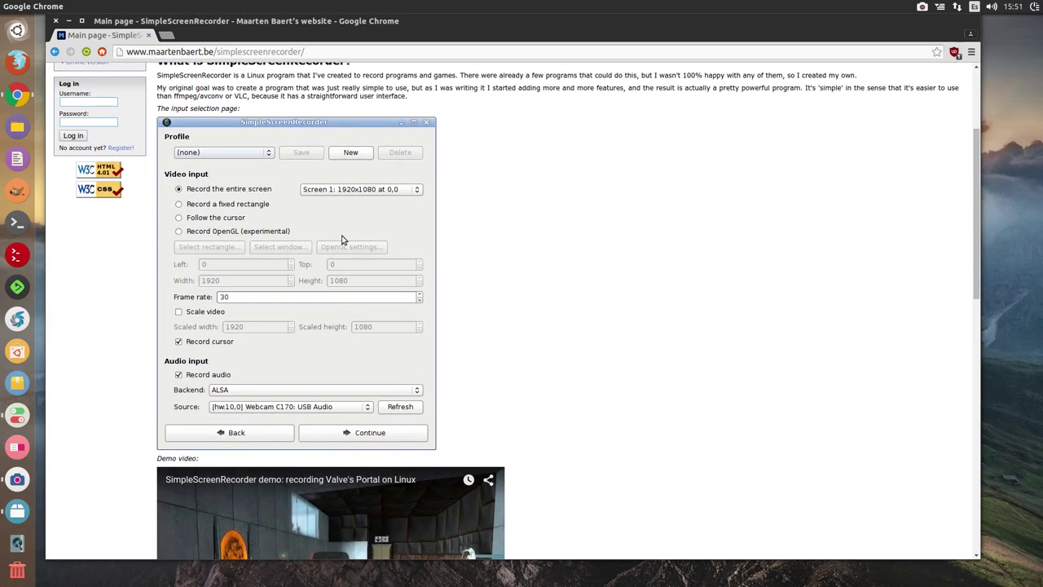
scroll(343, 239, down, 8)
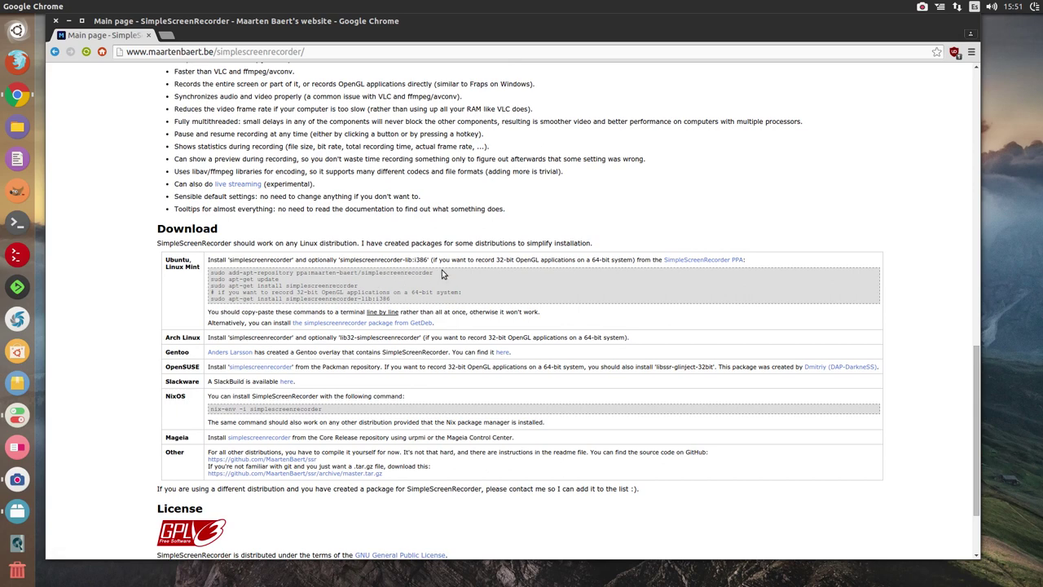
- Open the SimpleScreenRecorder PPA page from the Ubuntu instructions, look it over and highlight its ppa: address
click(707, 260)
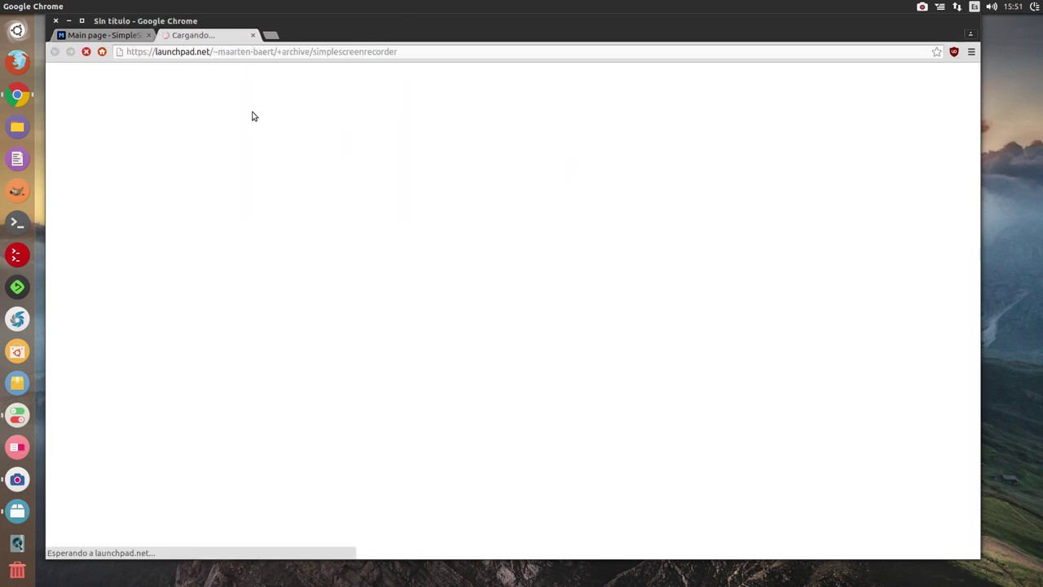
scroll(225, 244, down, 4)
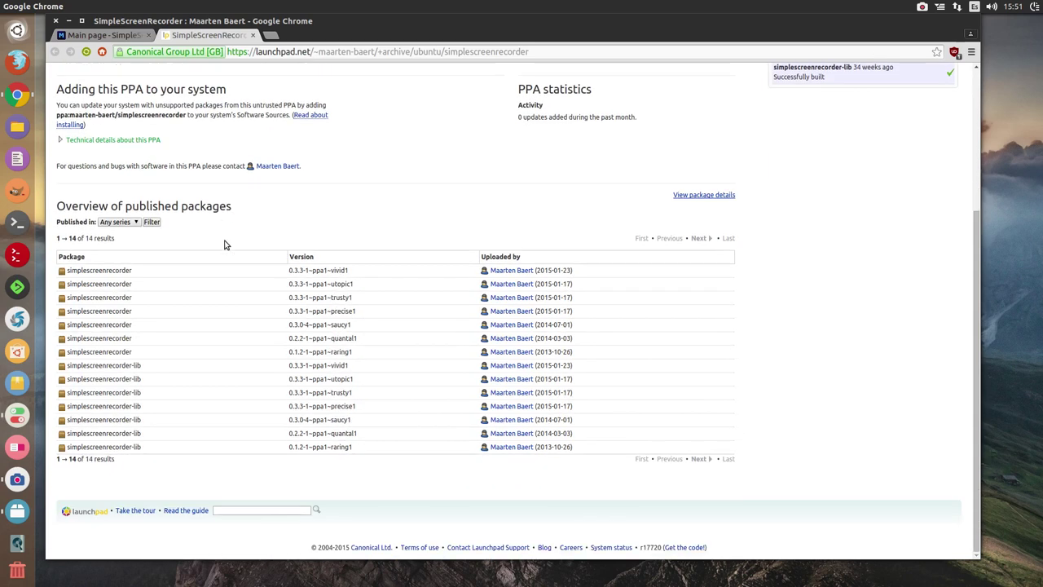
scroll(226, 244, up, 4)
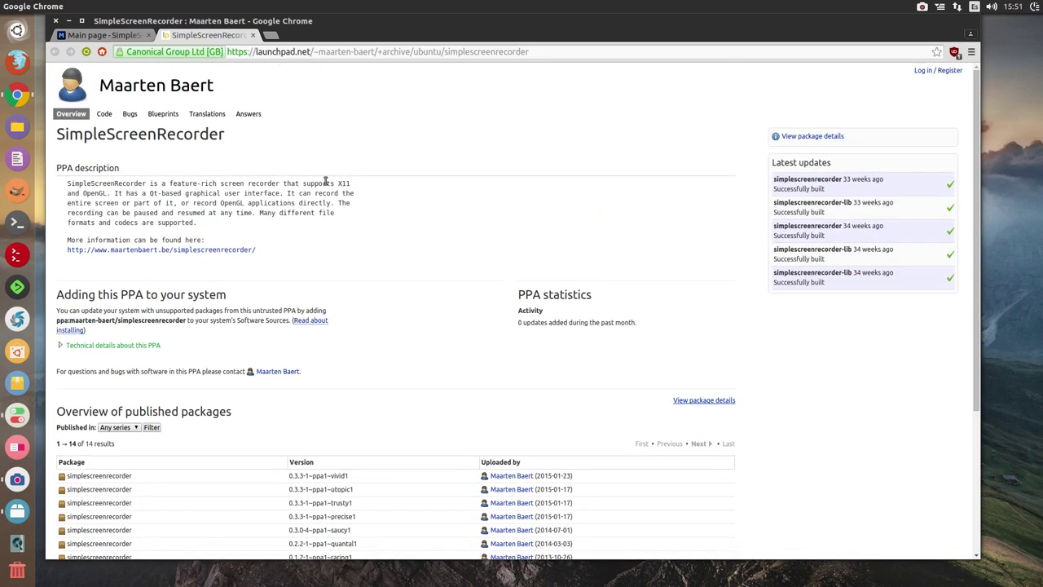
scroll(285, 257, down, 3)
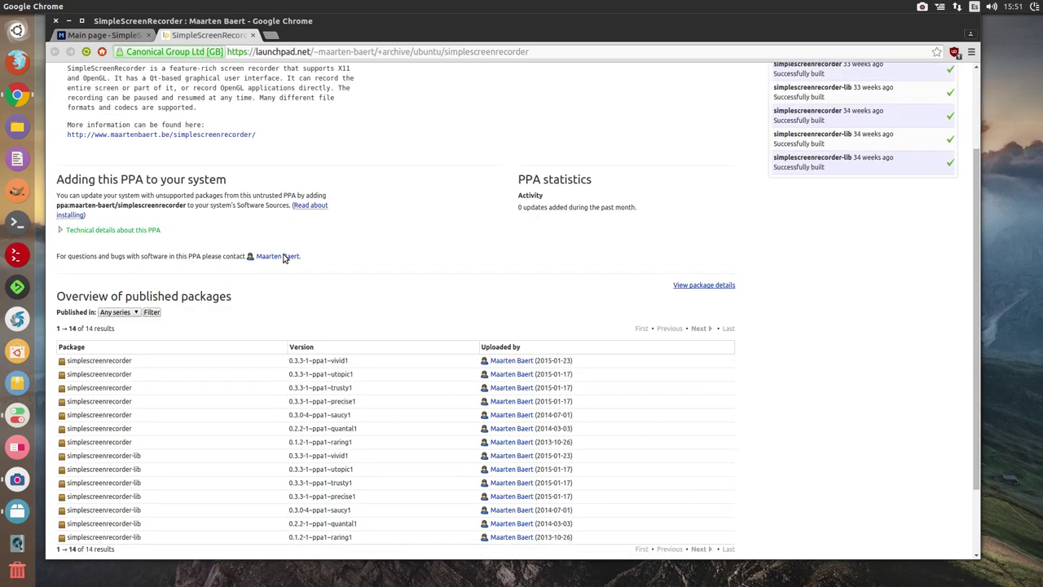
scroll(285, 258, up, 3)
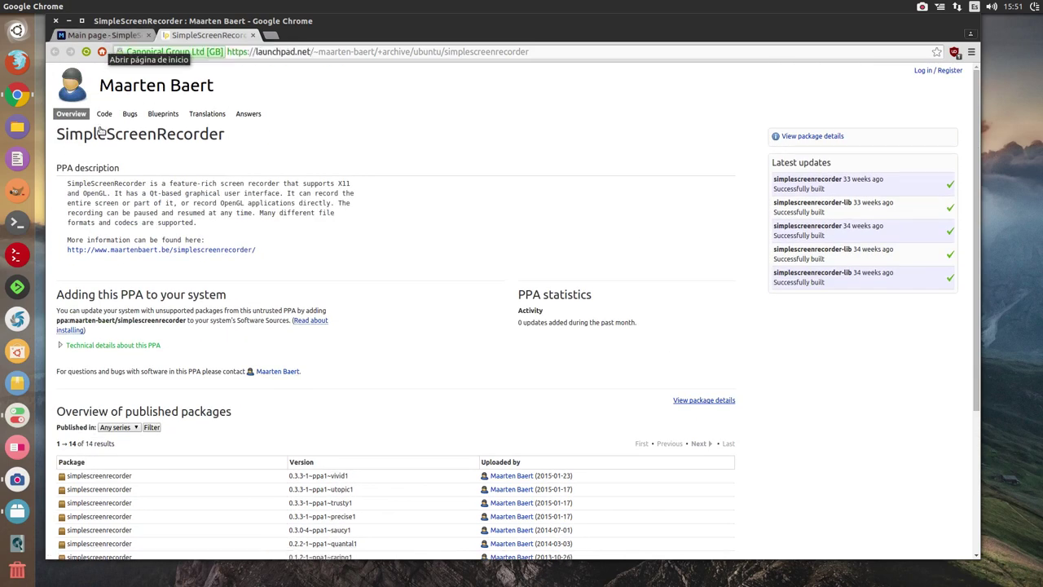
drag(187, 320, 52, 320)
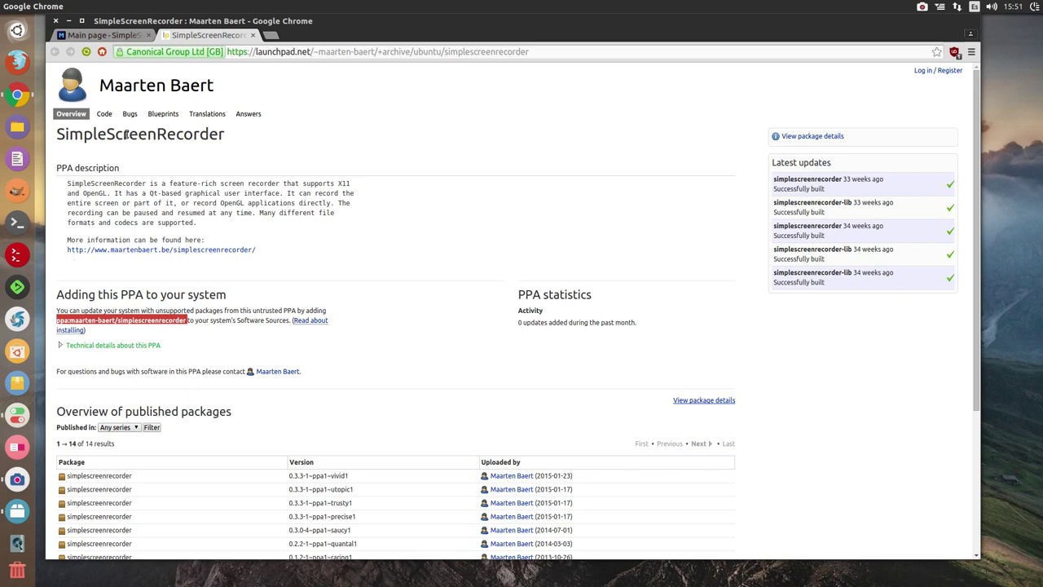
- Return to the Download section, highlight the add-apt-repository, sudo apt-get update and sudo apt-get install simplescreenrecorder commands in turn, and minimize the browser
click(125, 37)
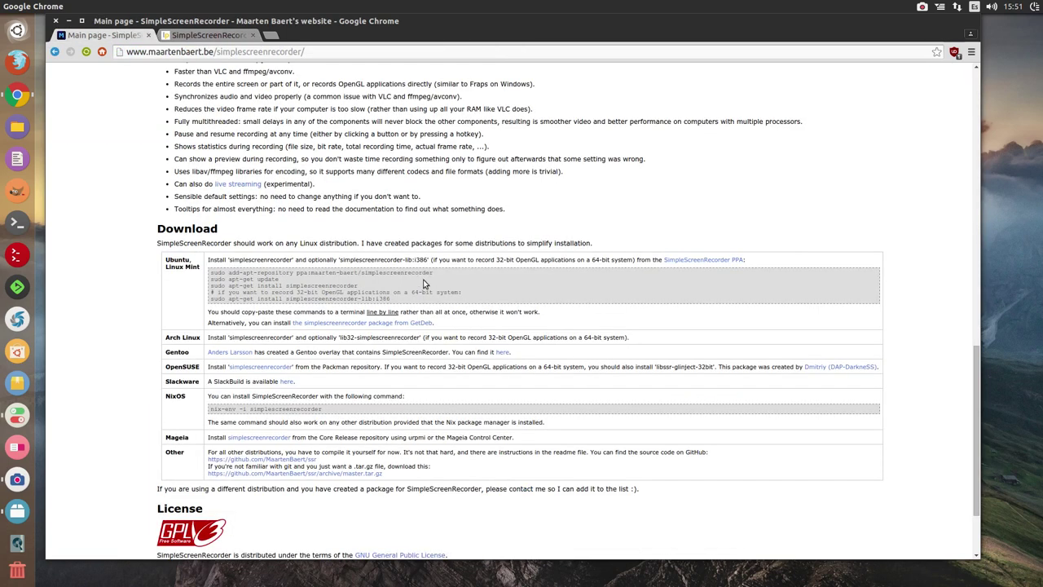
drag(432, 273, 210, 273)
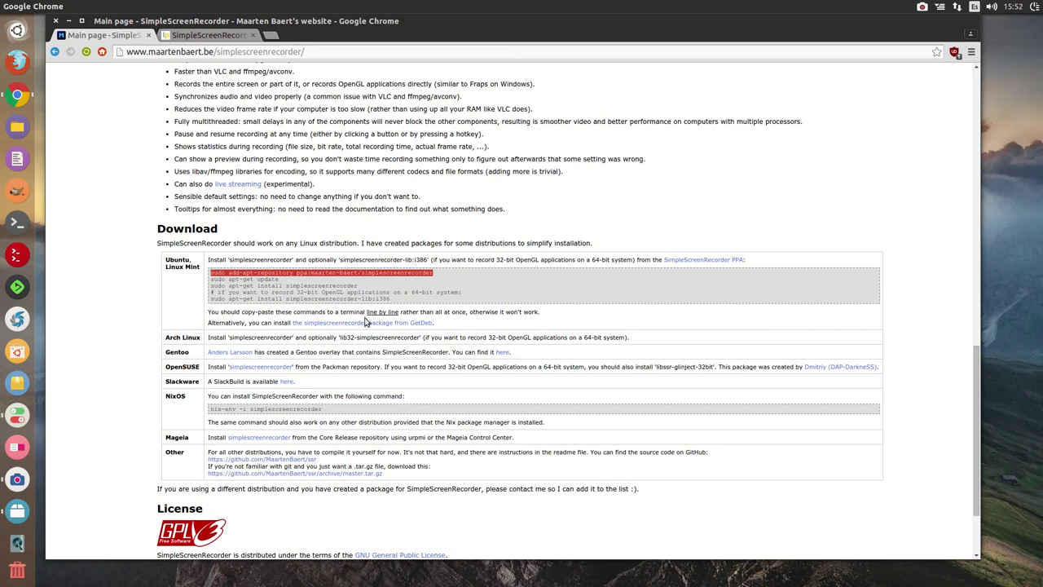
drag(436, 275, 294, 271)
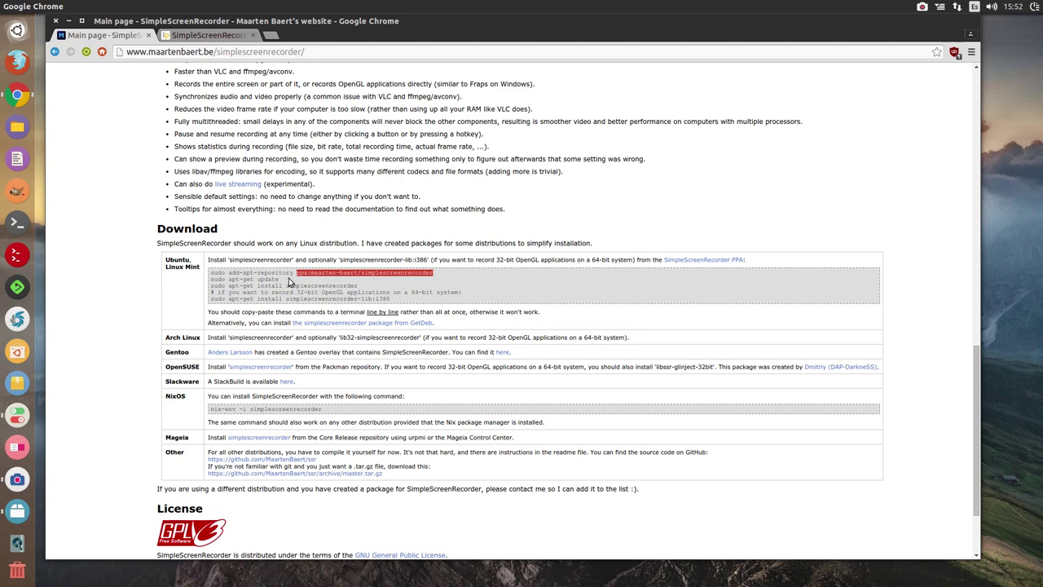
drag(279, 280, 209, 280)
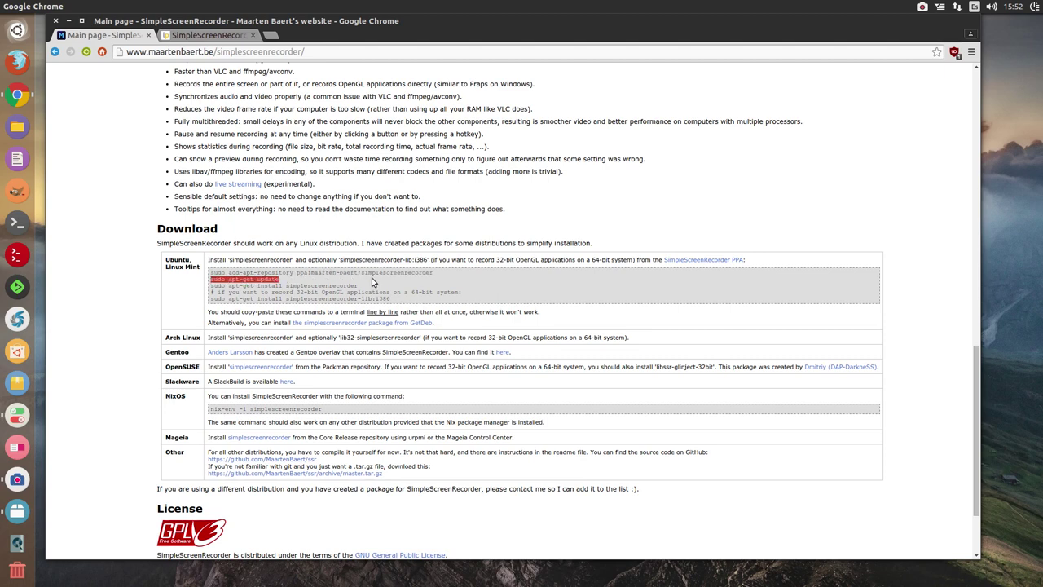
drag(370, 286, 210, 287)
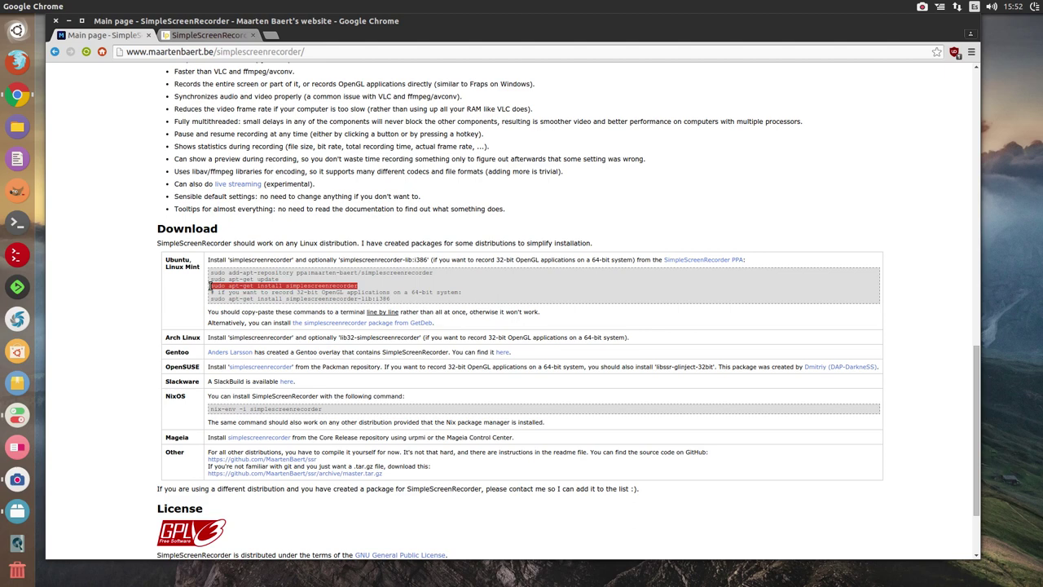
click(70, 20)
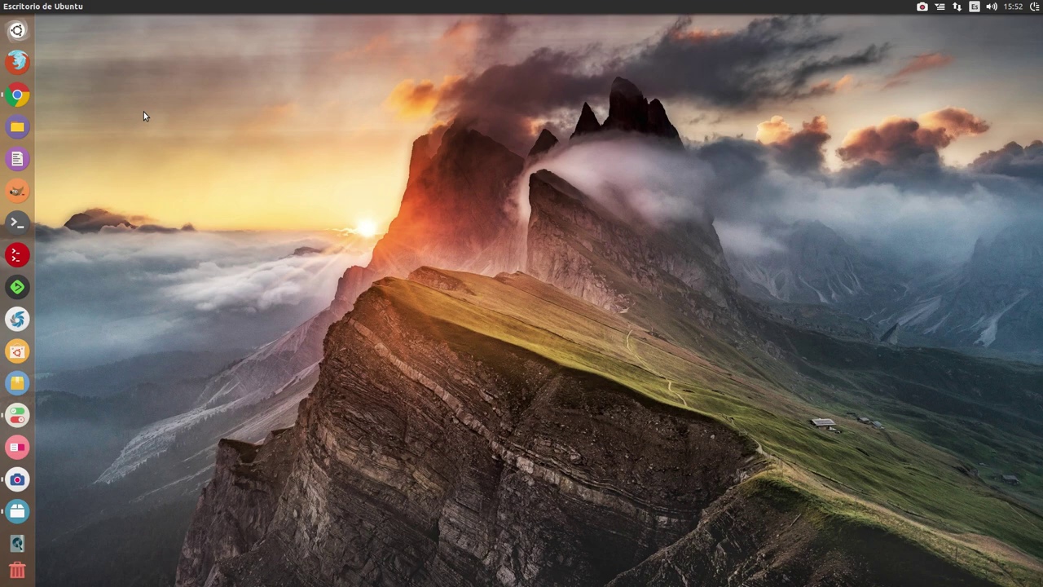
- Restore Chrome, review the SimpleScreenRecorder page's description and features, and go back to the Google search results
click(18, 98)
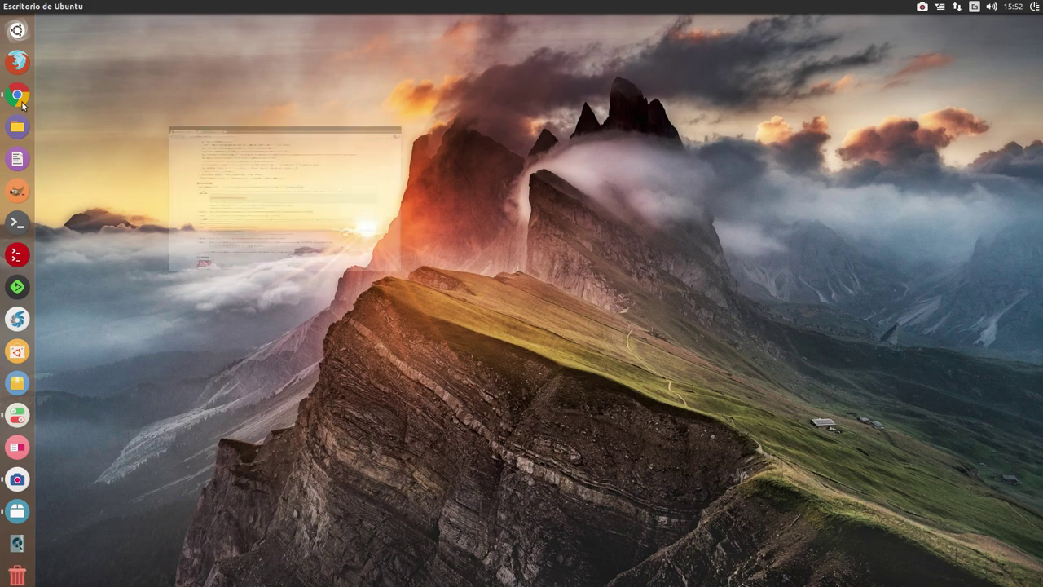
scroll(157, 373, up, 15)
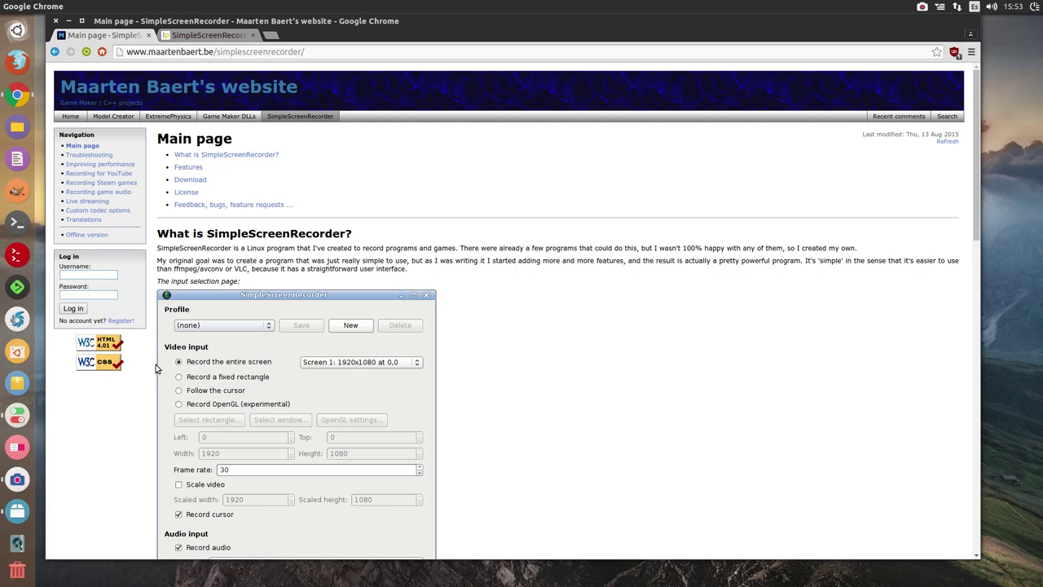
scroll(426, 410, down, 10)
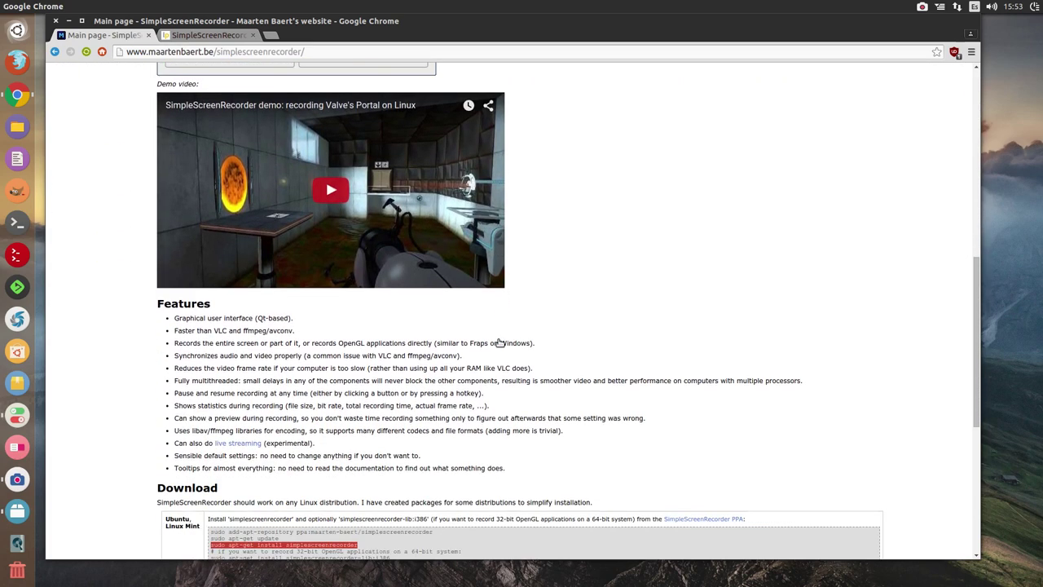
scroll(500, 343, up, 10)
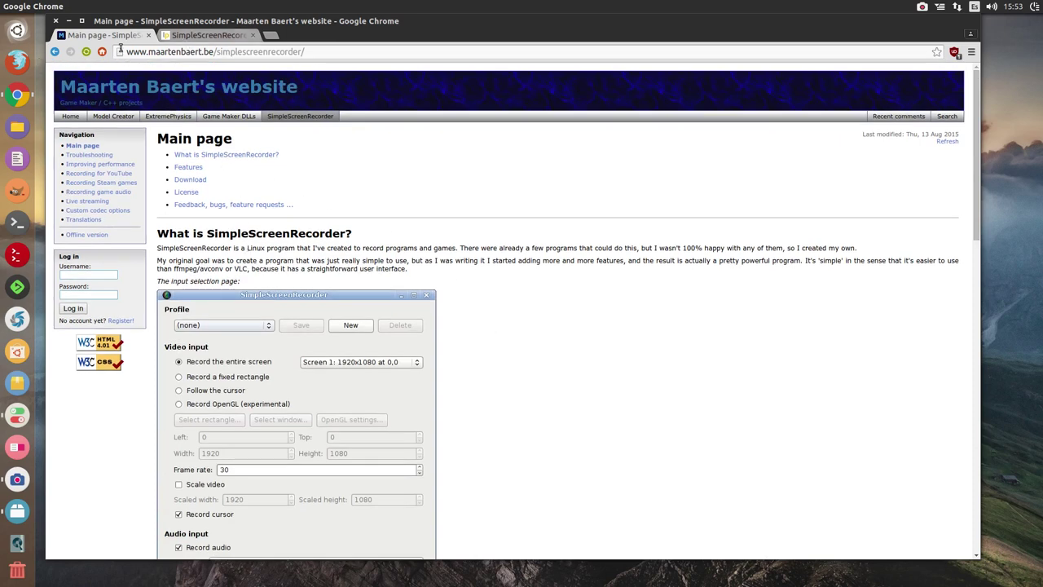
click(55, 51)
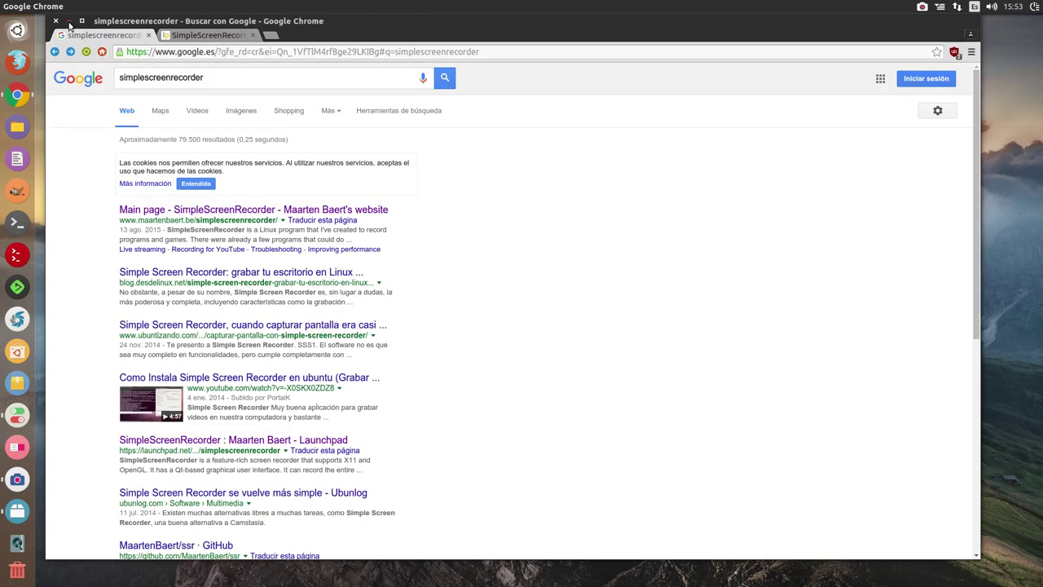
- Minimize the browser, bring back the Software y actualizaciones window and close it
click(69, 21)
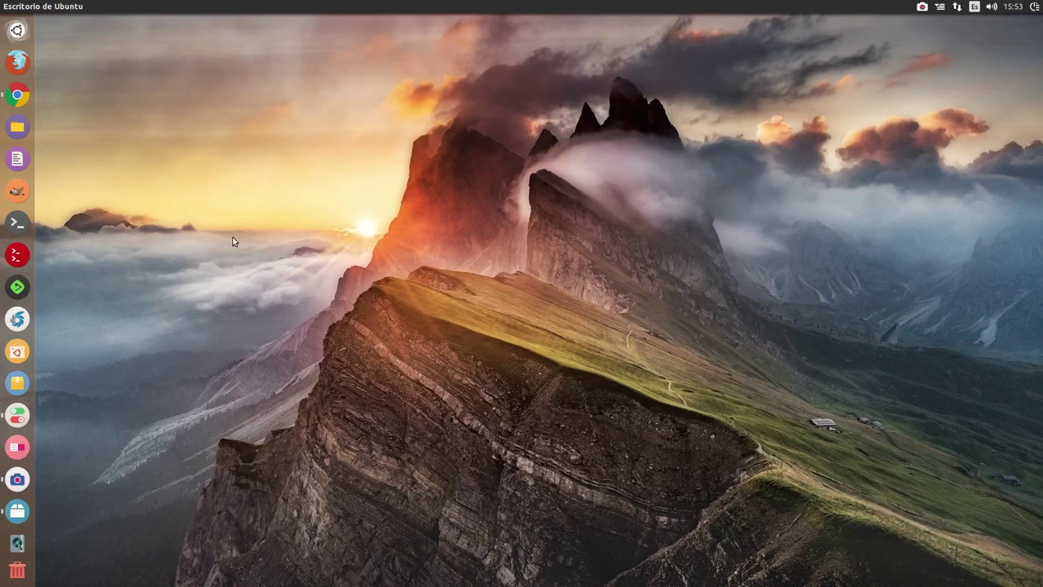
click(17, 509)
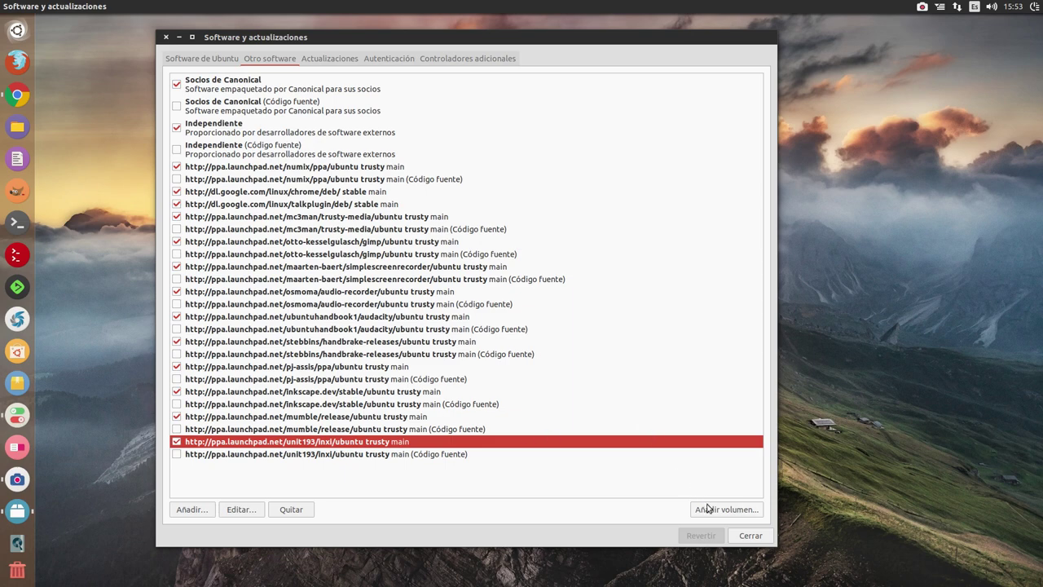
click(743, 536)
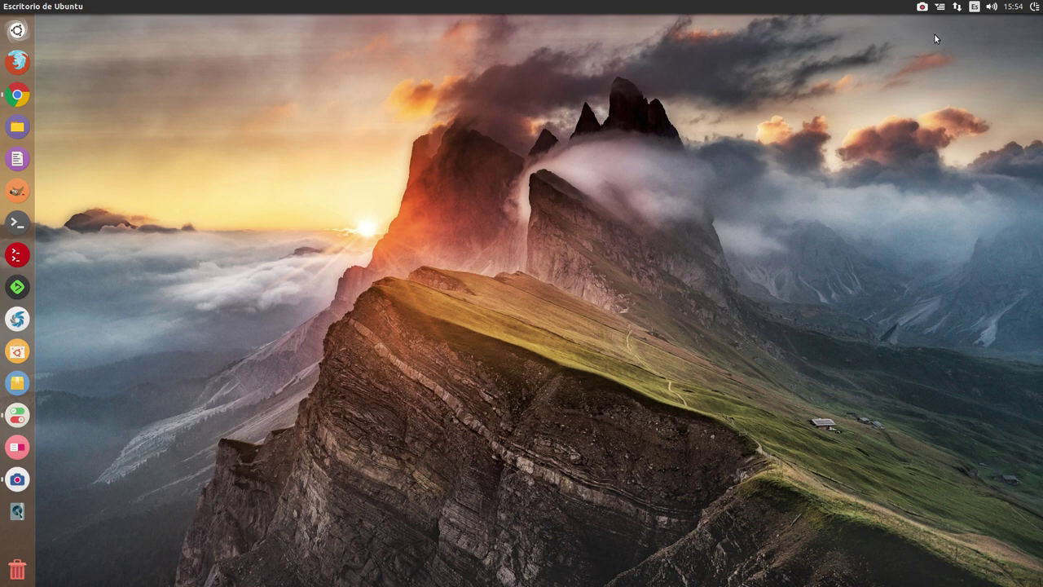
- Launch Flowblade Movie Editor from the Sonido y vídeo applications, reposition its window and close the program
click(940, 6)
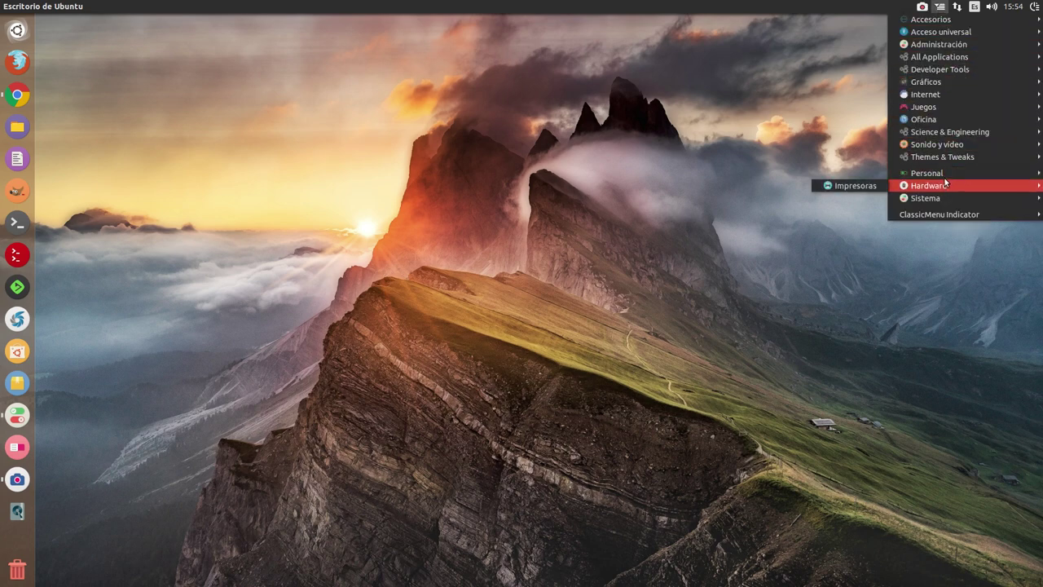
mouse_move(943, 149)
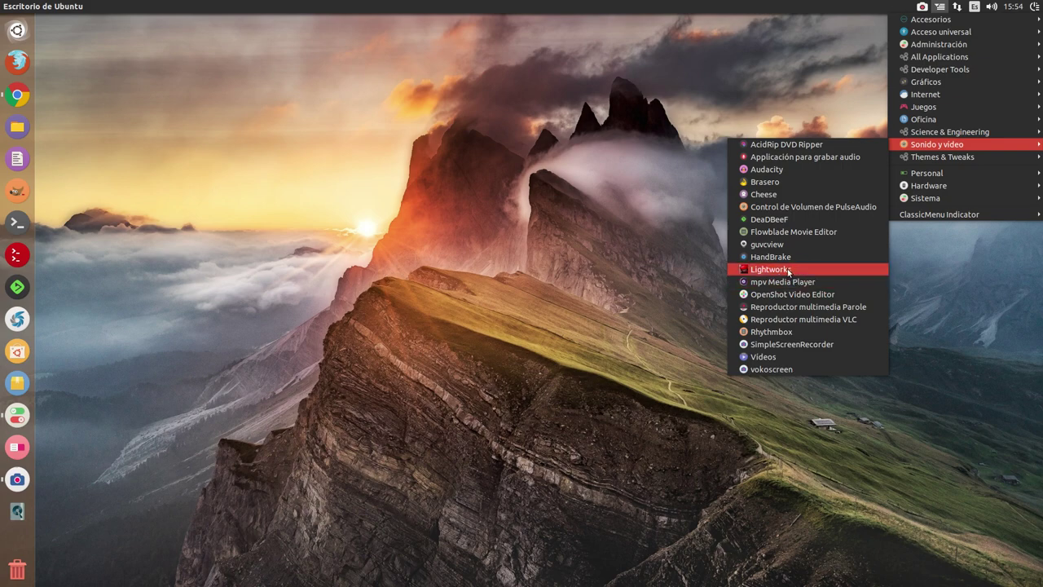
click(796, 232)
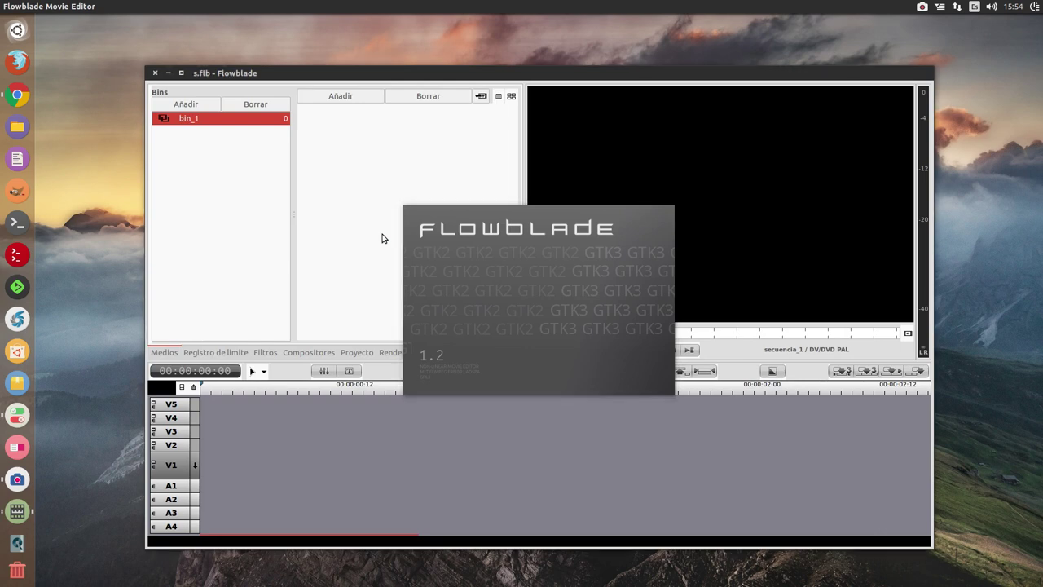
drag(428, 68, 333, 34)
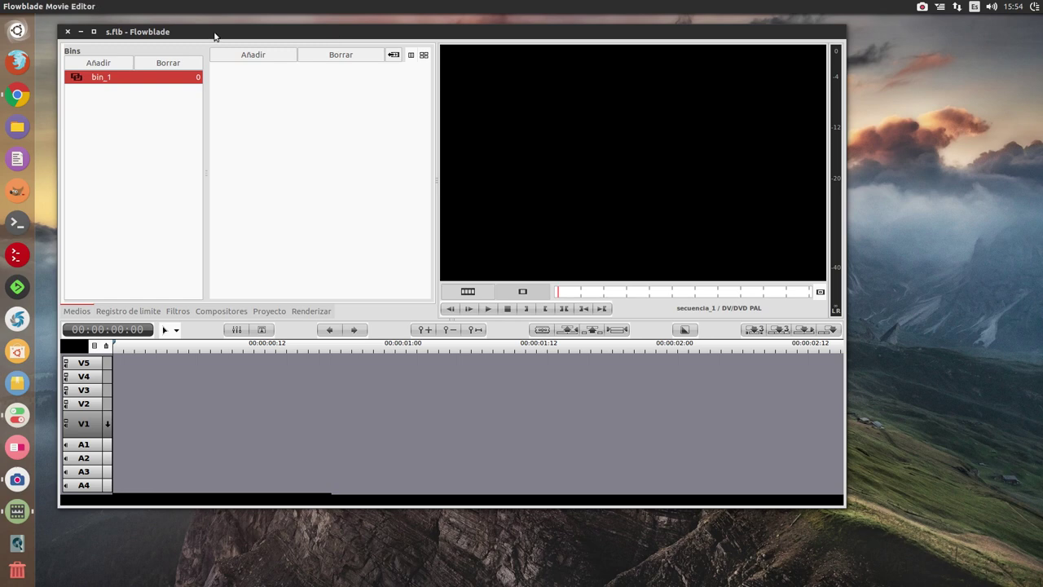
drag(217, 33, 254, 46)
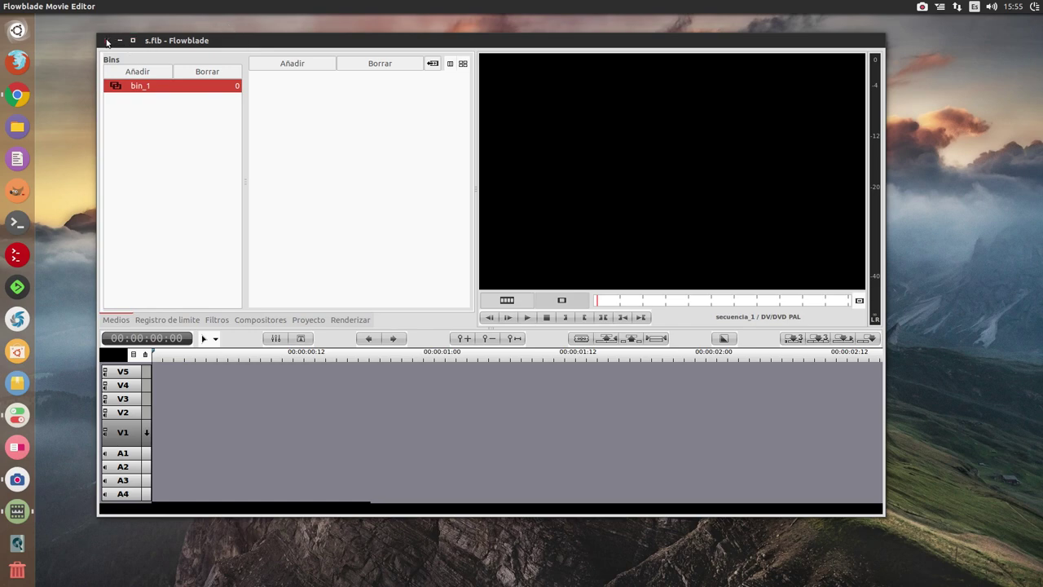
click(107, 41)
click(470, 324)
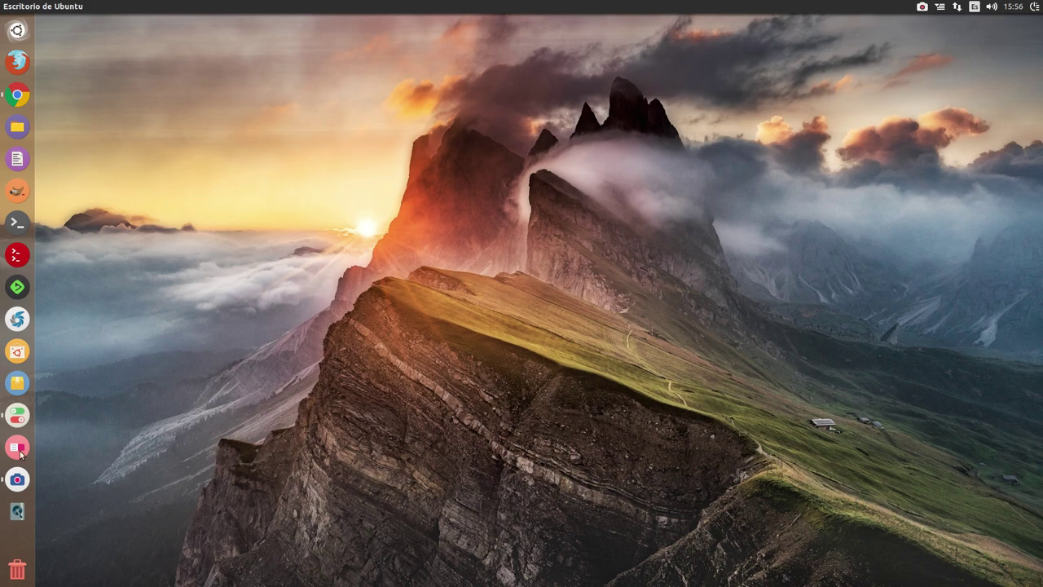
- Bring up the SimpleScreenRecorder recording window and move it towards the middle of the desktop
click(17, 480)
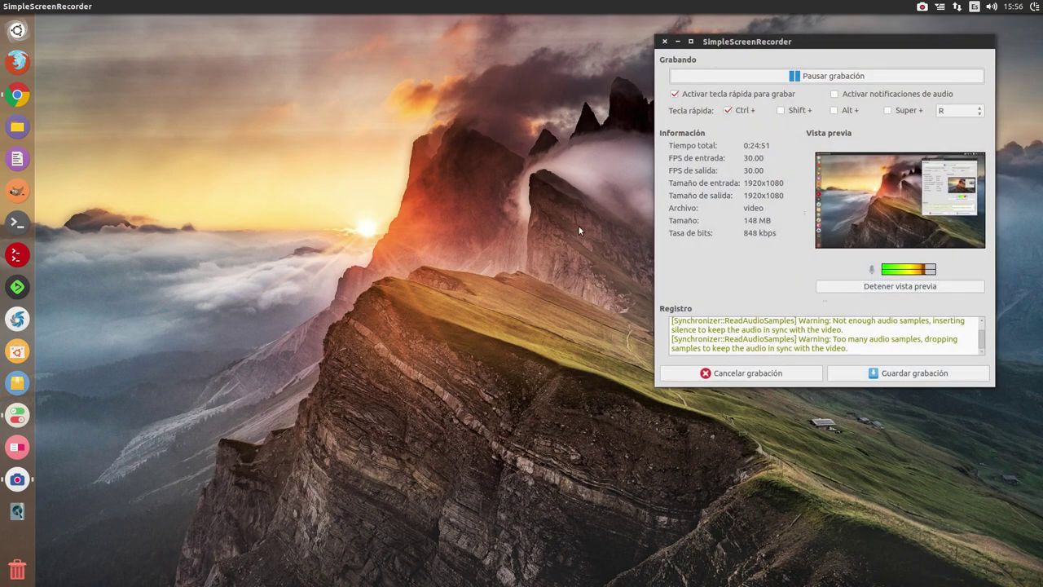
drag(807, 46, 485, 39)
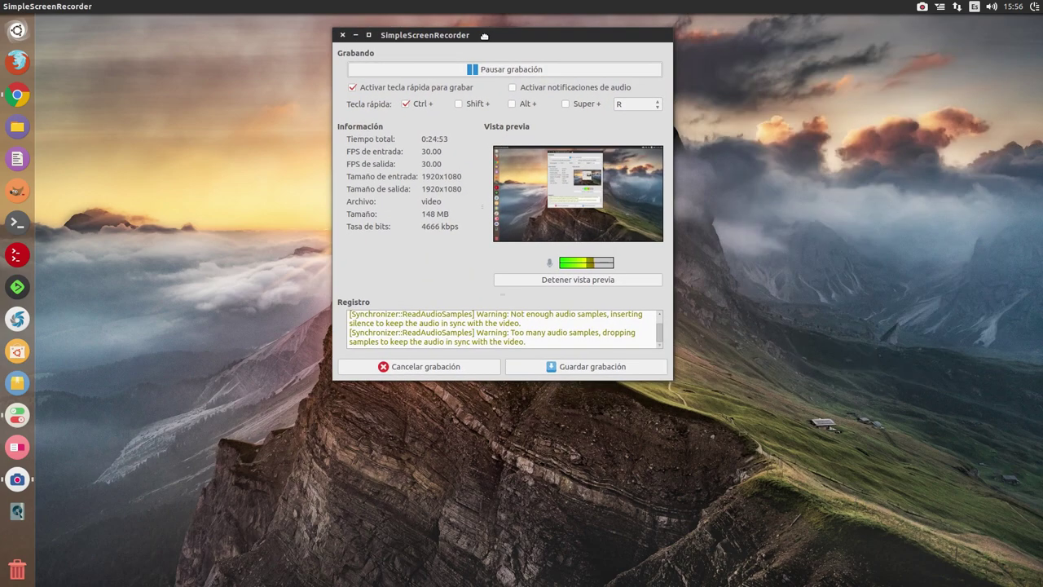